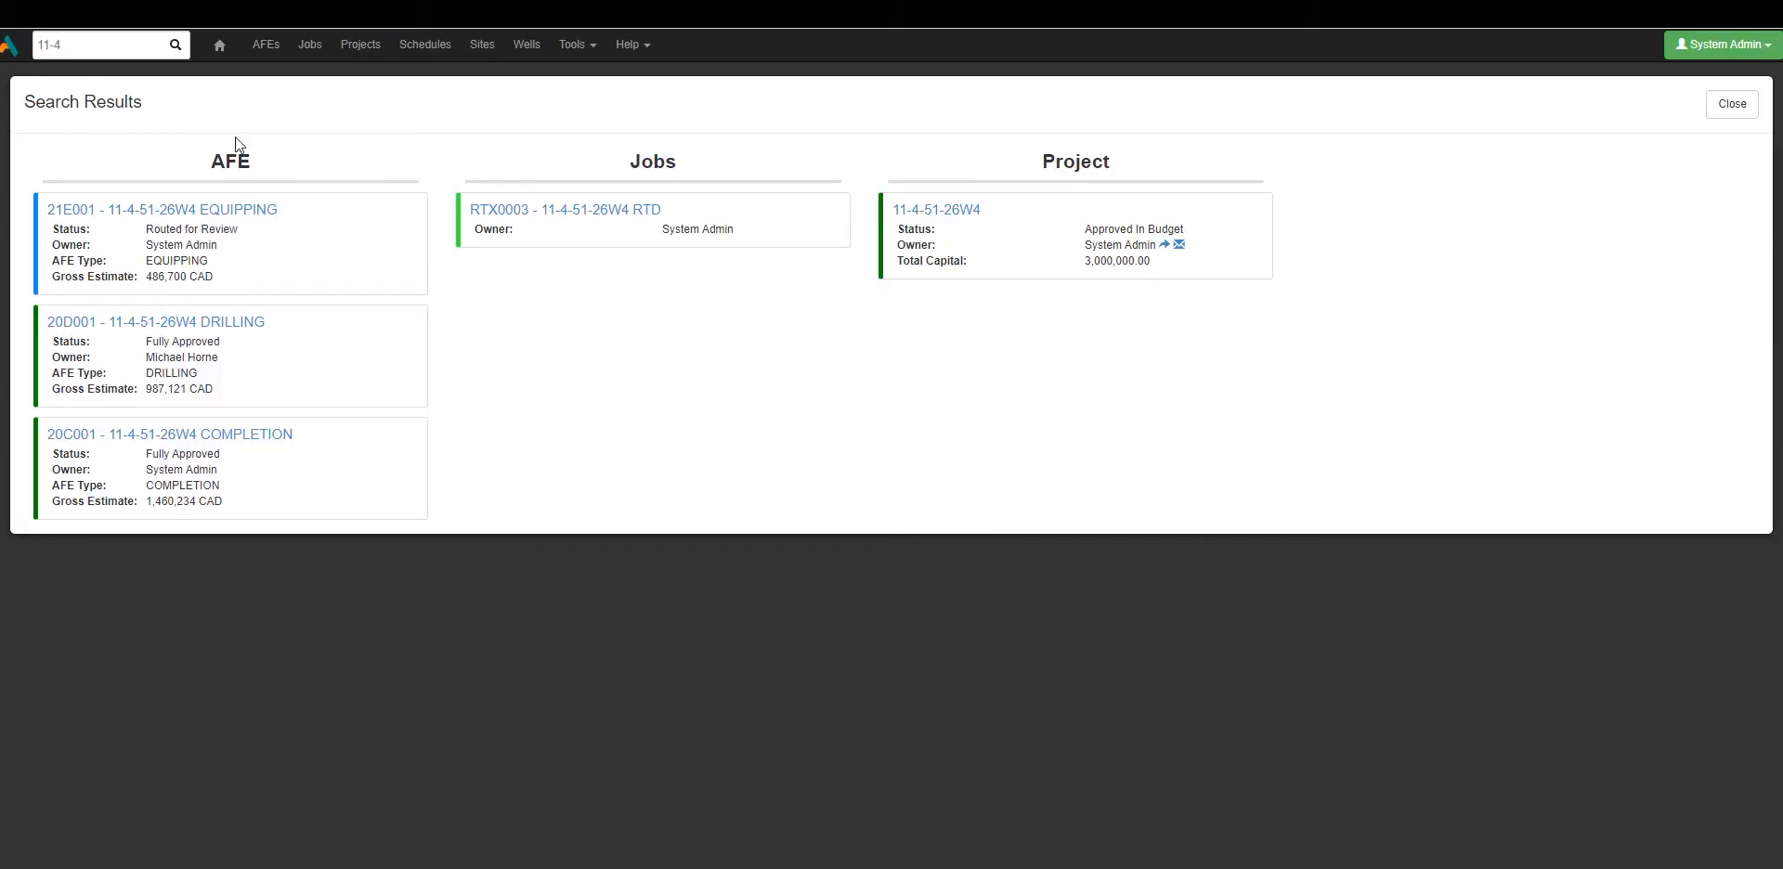
Point out each 11-4 AFE's owner and gross estimates of 486,700 CAD and 987,121 CAD.
{"action": "left_click_drag", "start_coordinate": [69, 44], "coordinate": [37, 48]}
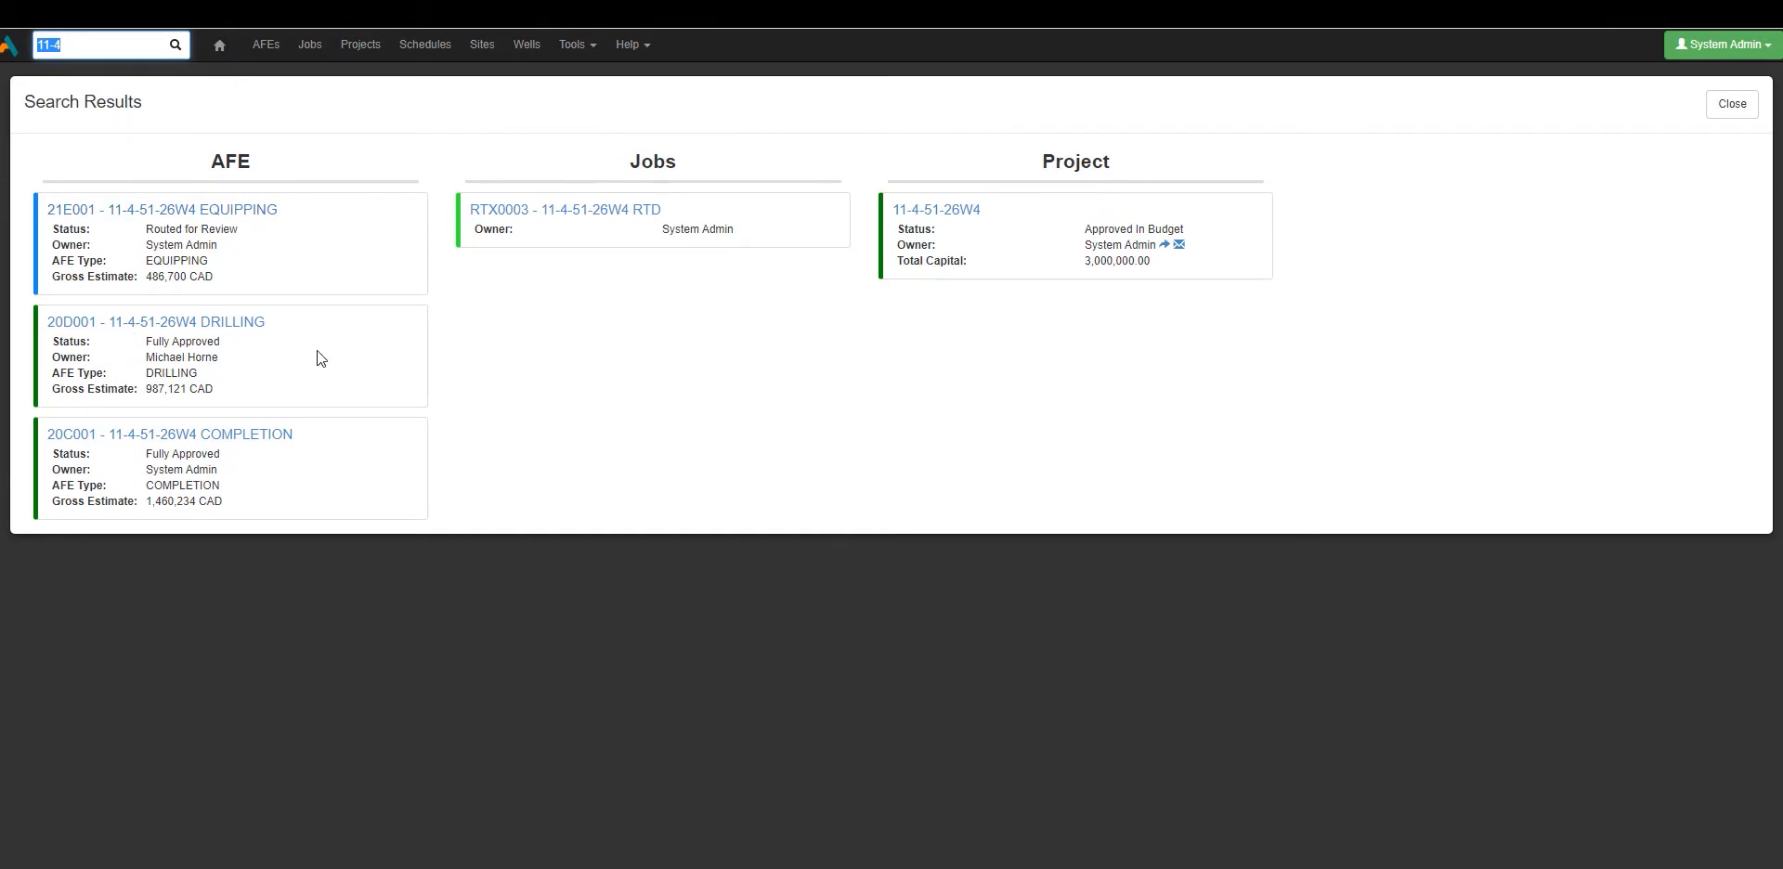
{"action": "left_click", "coordinate": [631, 333]}
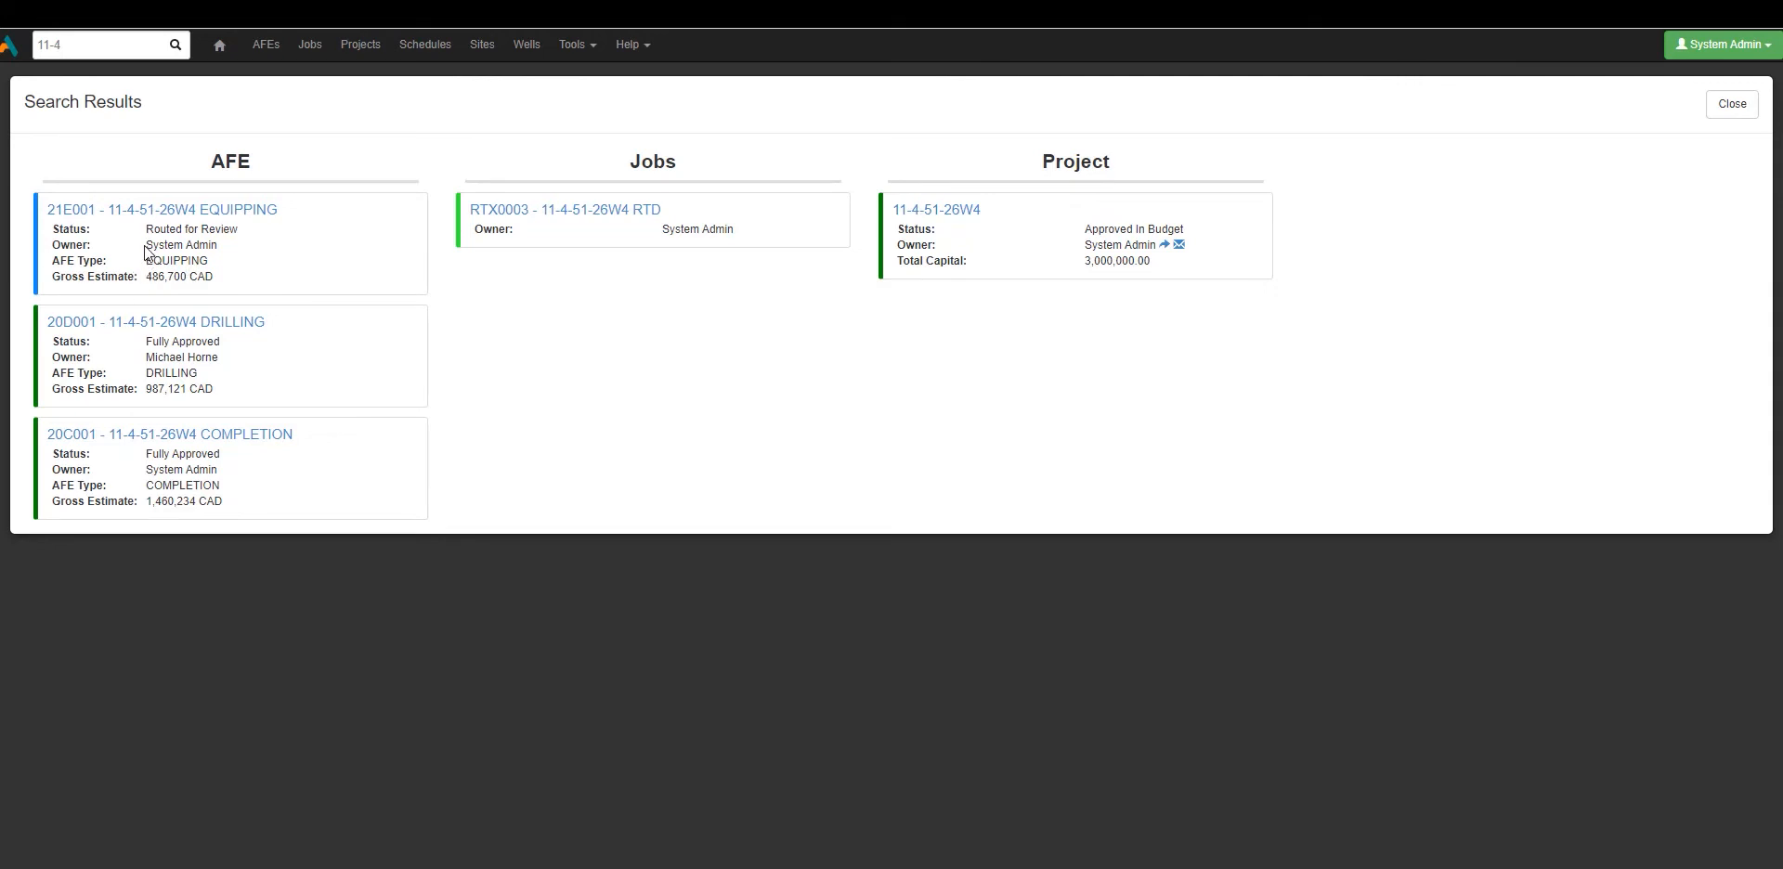
{"action": "left_click_drag", "start_coordinate": [145, 247], "coordinate": [223, 248]}
{"action": "left_click", "coordinate": [223, 248]}
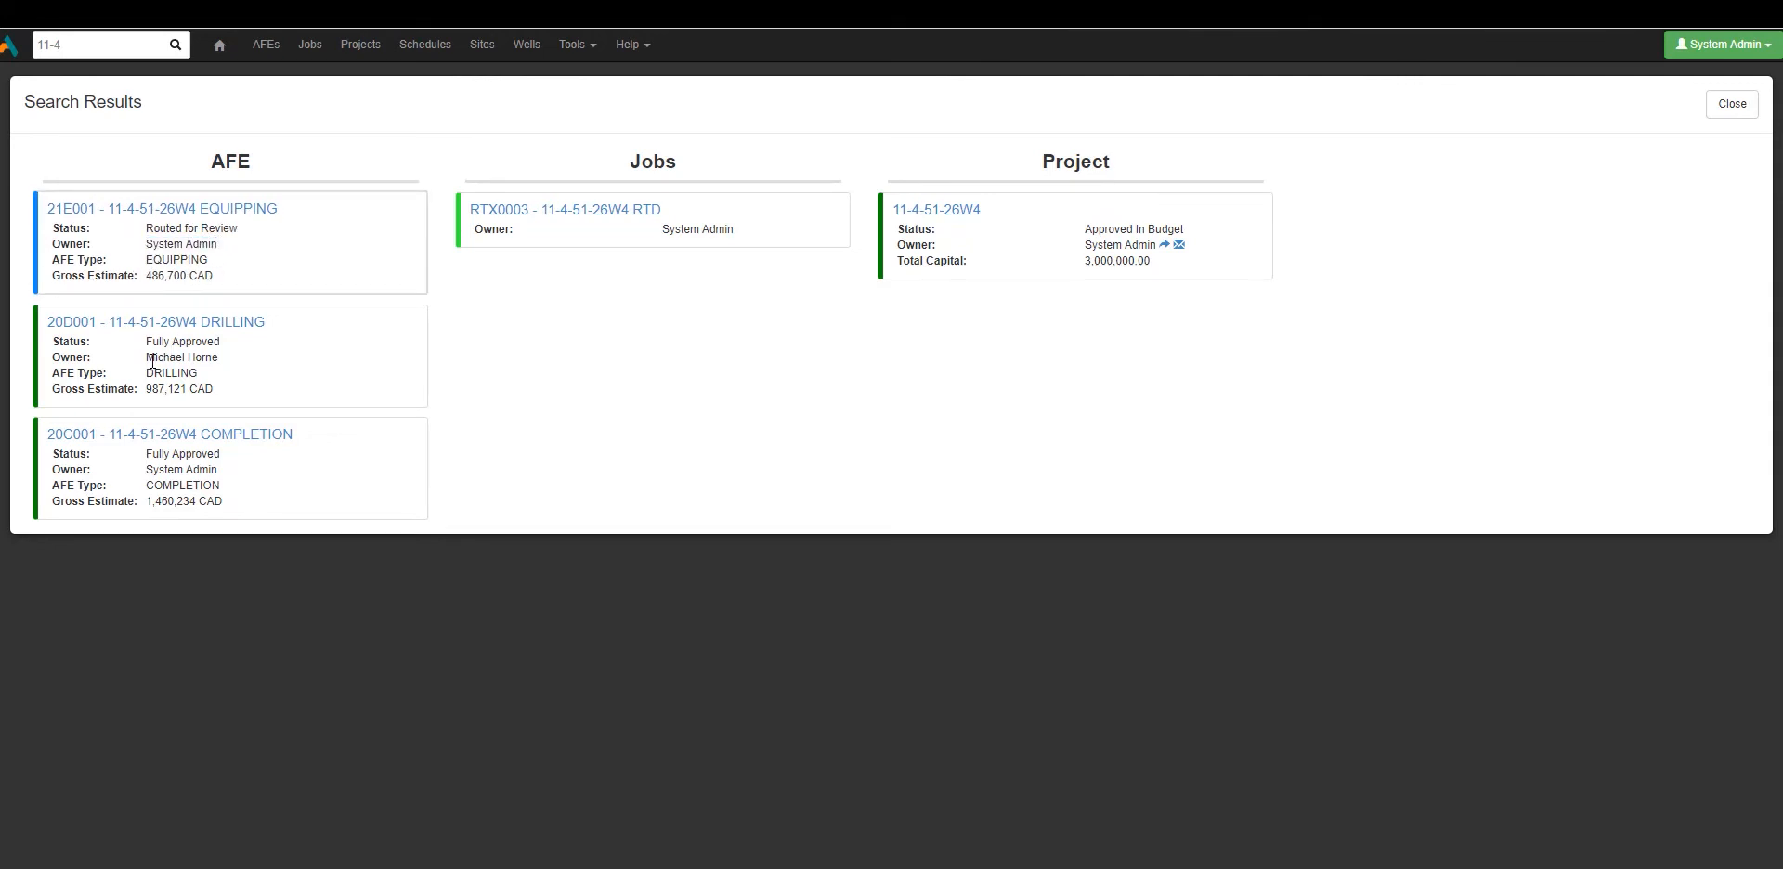
{"action": "left_click_drag", "start_coordinate": [149, 361], "coordinate": [220, 364]}
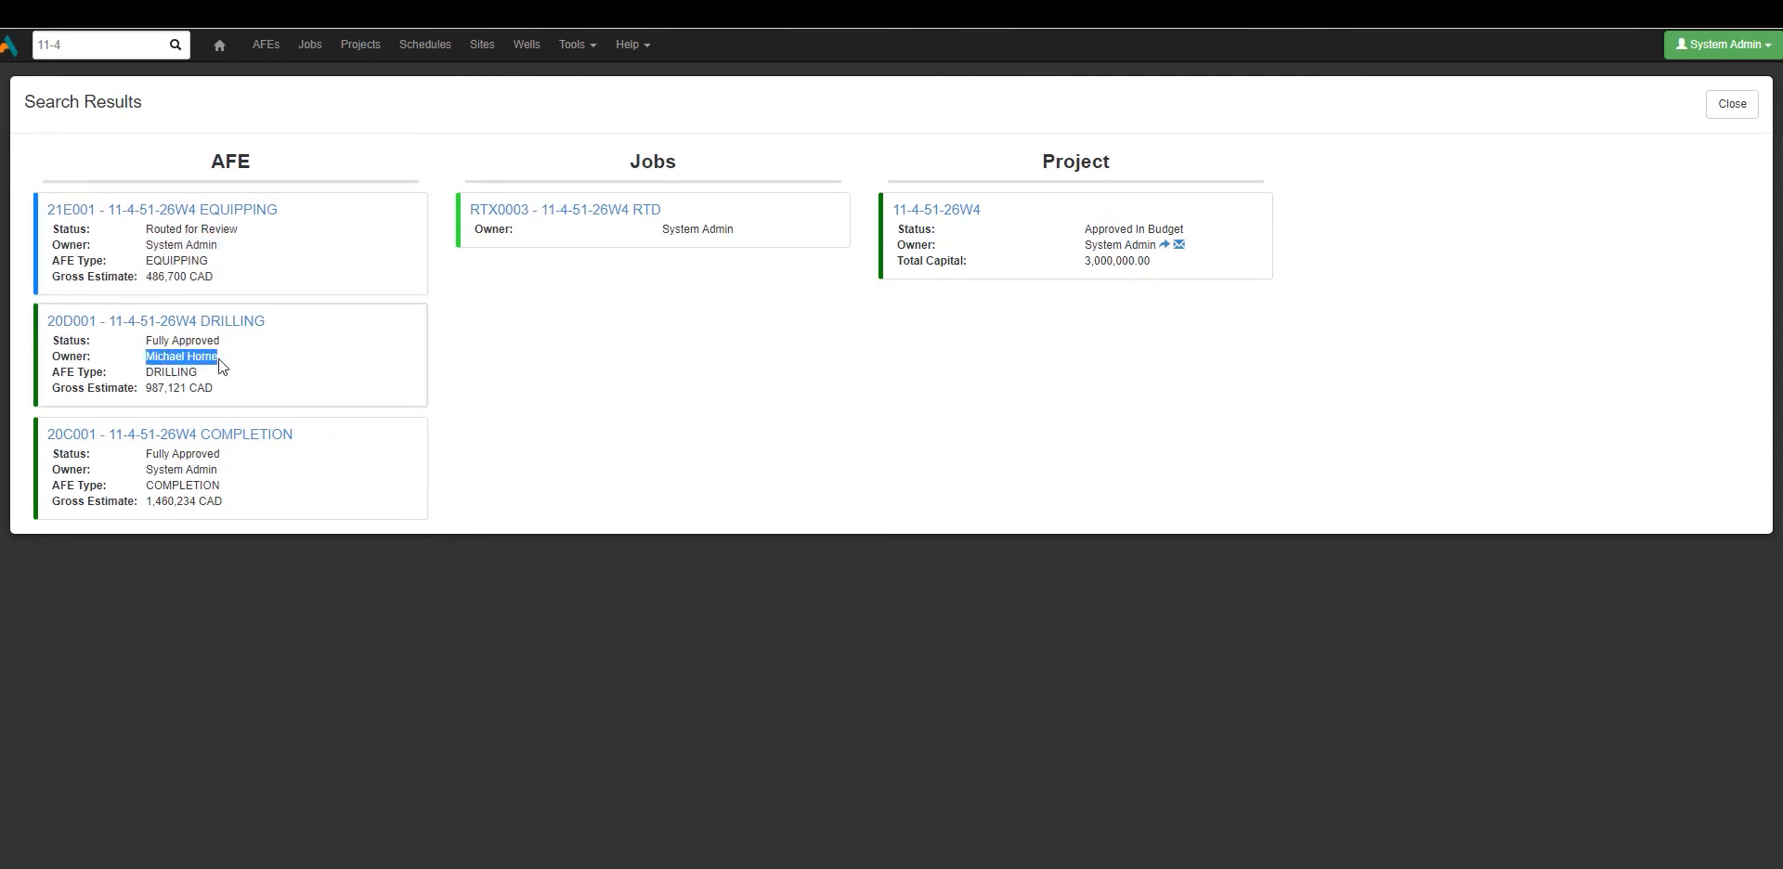
{"action": "left_click", "coordinate": [219, 359]}
{"action": "left_click_drag", "start_coordinate": [146, 275], "coordinate": [213, 280]}
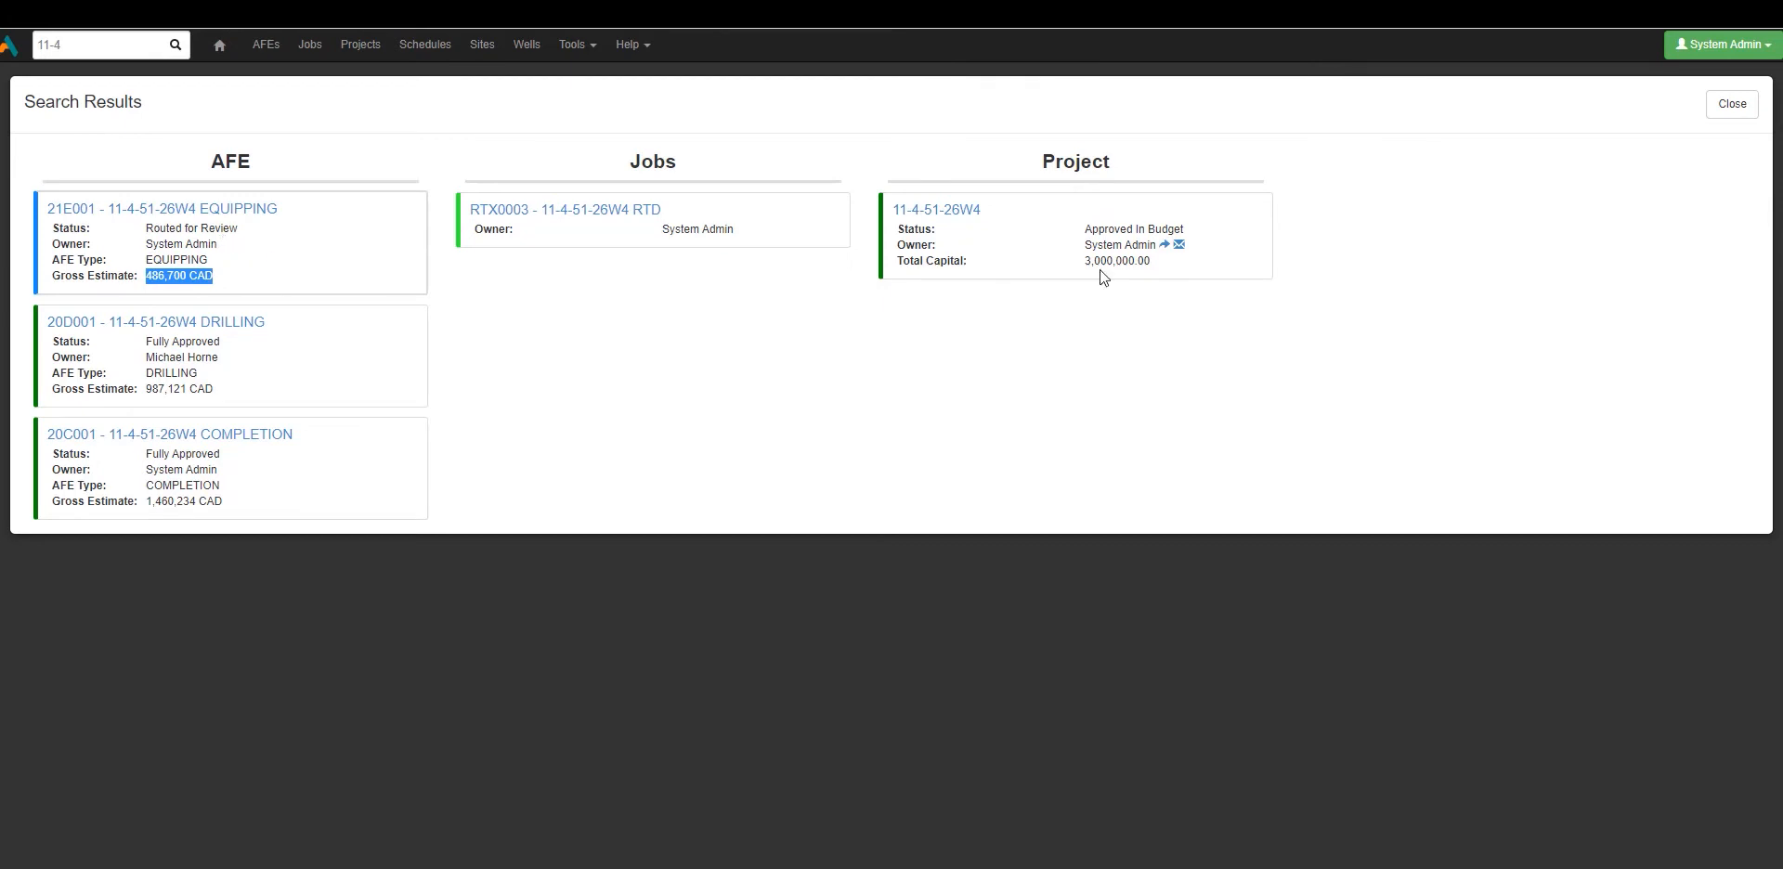
{"action": "left_click", "coordinate": [173, 248]}
{"action": "left_click_drag", "start_coordinate": [145, 245], "coordinate": [228, 243]}
{"action": "left_click", "coordinate": [227, 269]}
{"action": "left_click_drag", "start_coordinate": [147, 468], "coordinate": [252, 467]}
{"action": "left_click", "coordinate": [254, 467]}
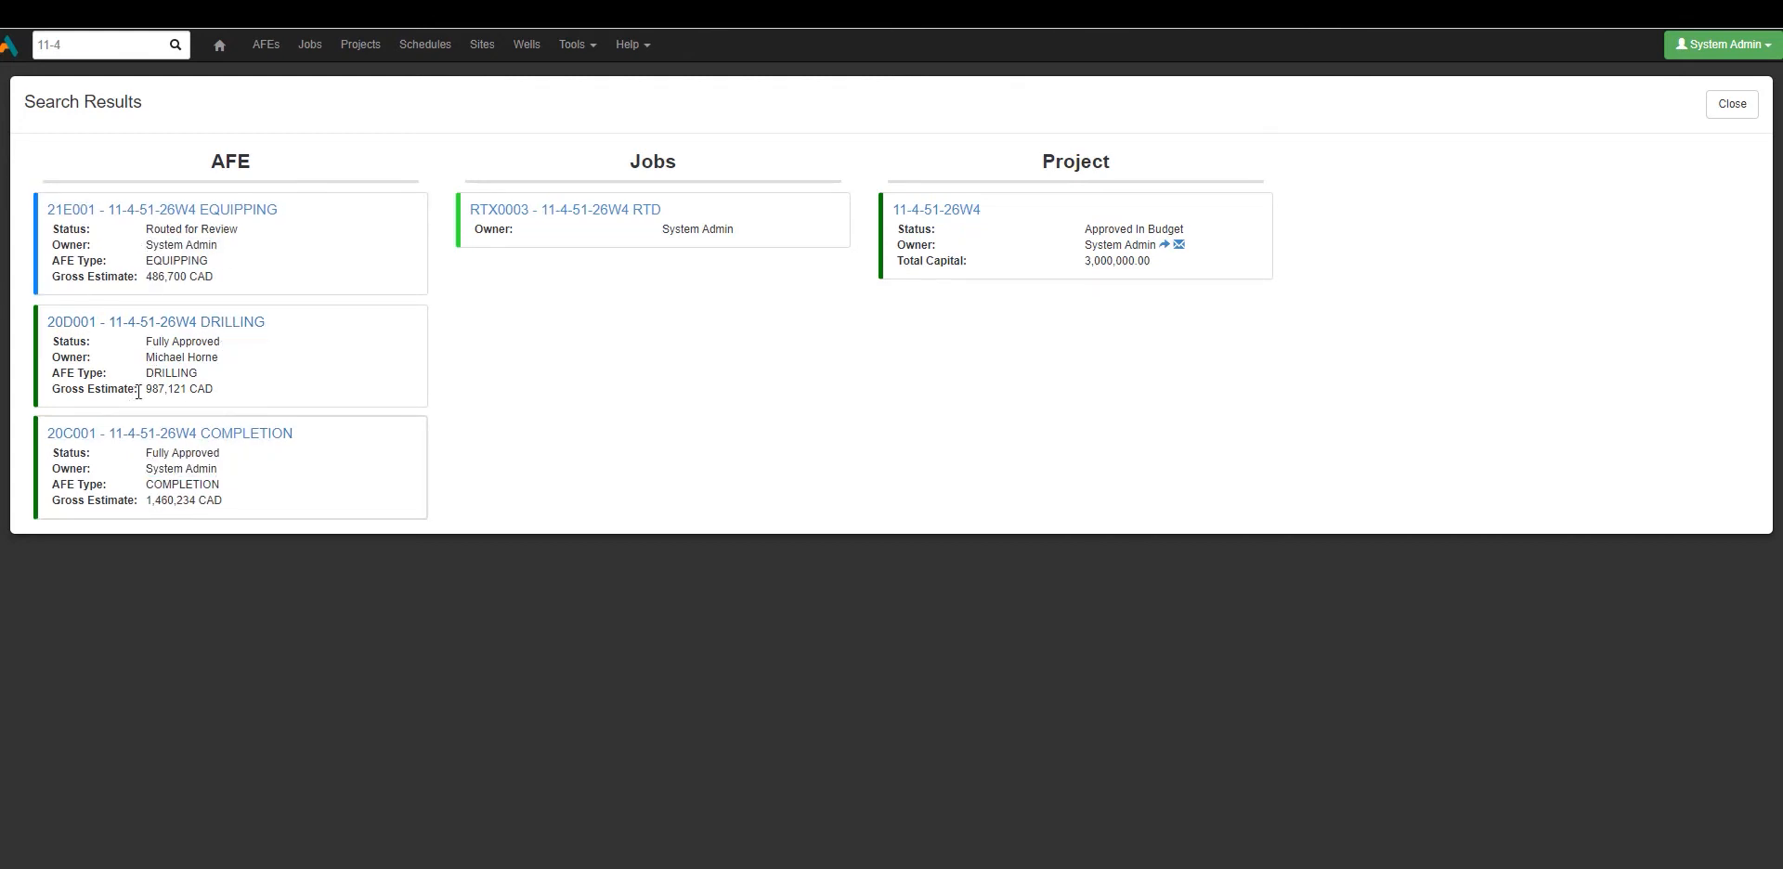
{"action": "left_click_drag", "start_coordinate": [148, 392], "coordinate": [214, 388]}
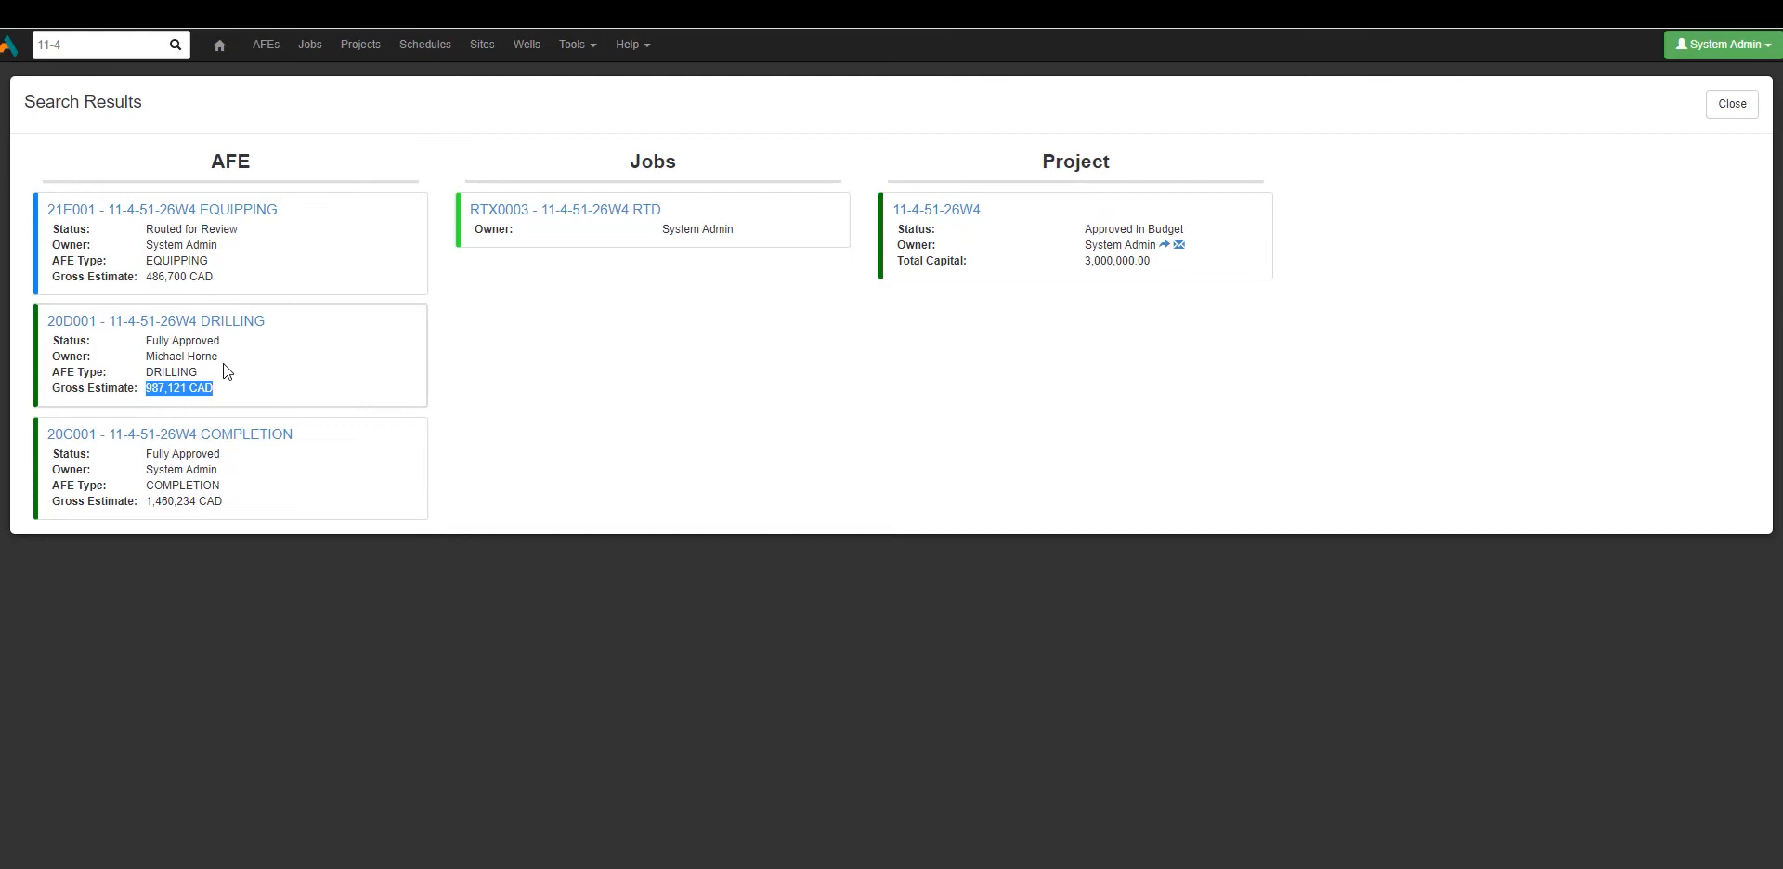
Open the AFE Custom Card rule from Configuration and scroll to its Gross Estimate row.
{"action": "left_click", "coordinate": [575, 45]}
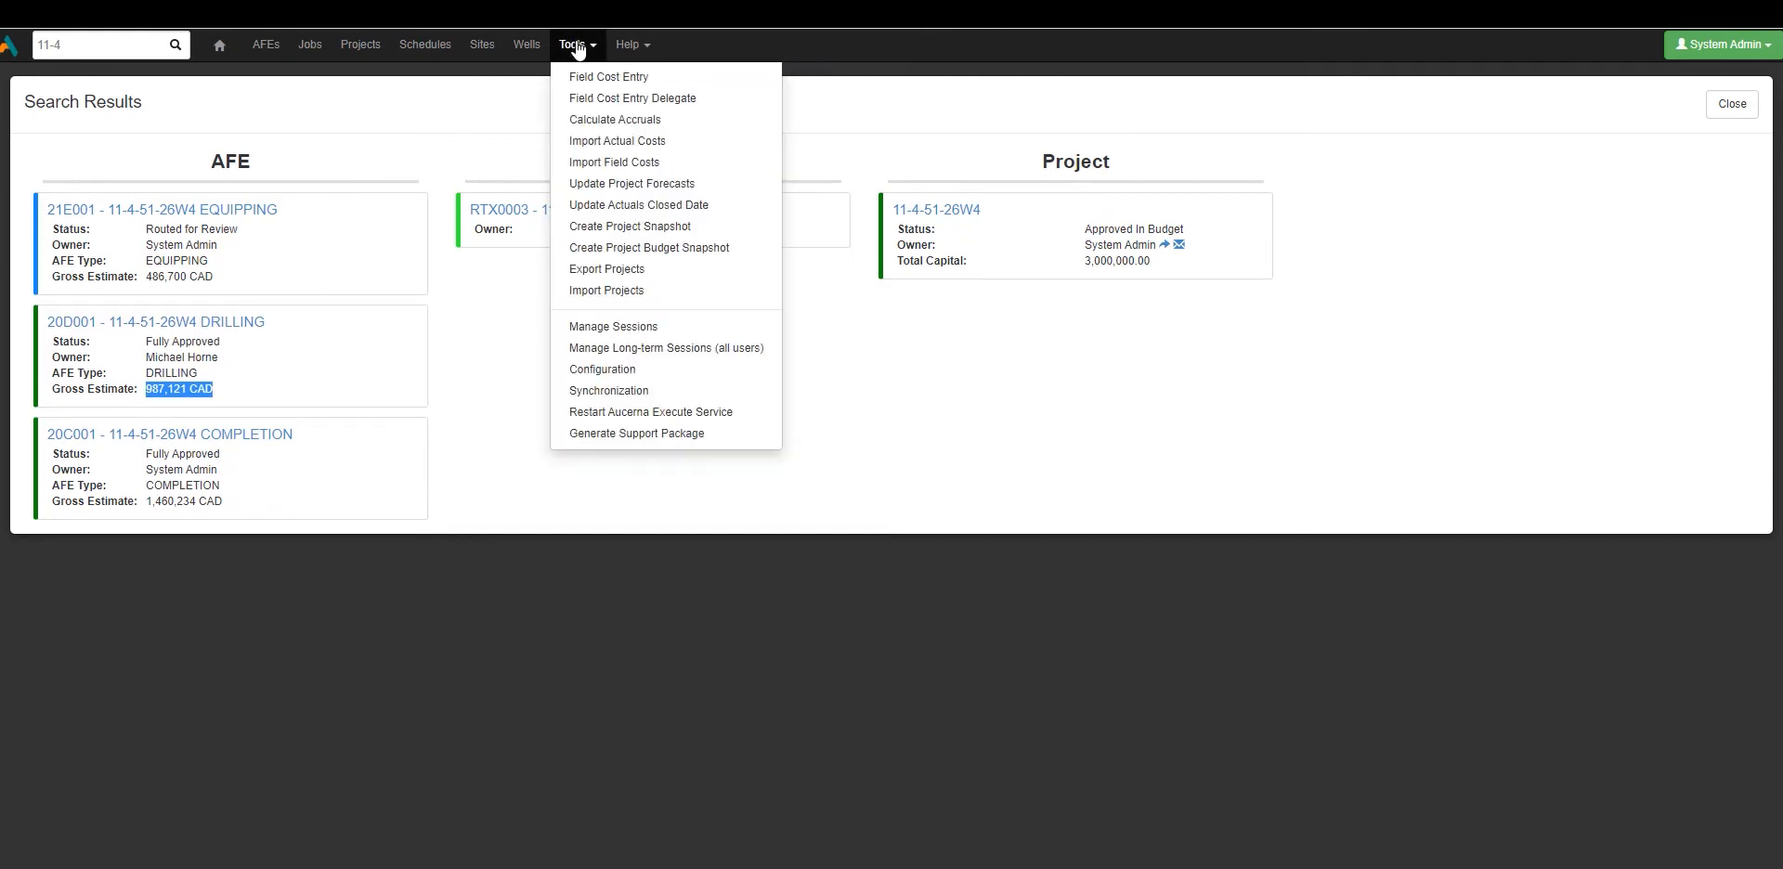
{"action": "left_click", "coordinate": [635, 373]}
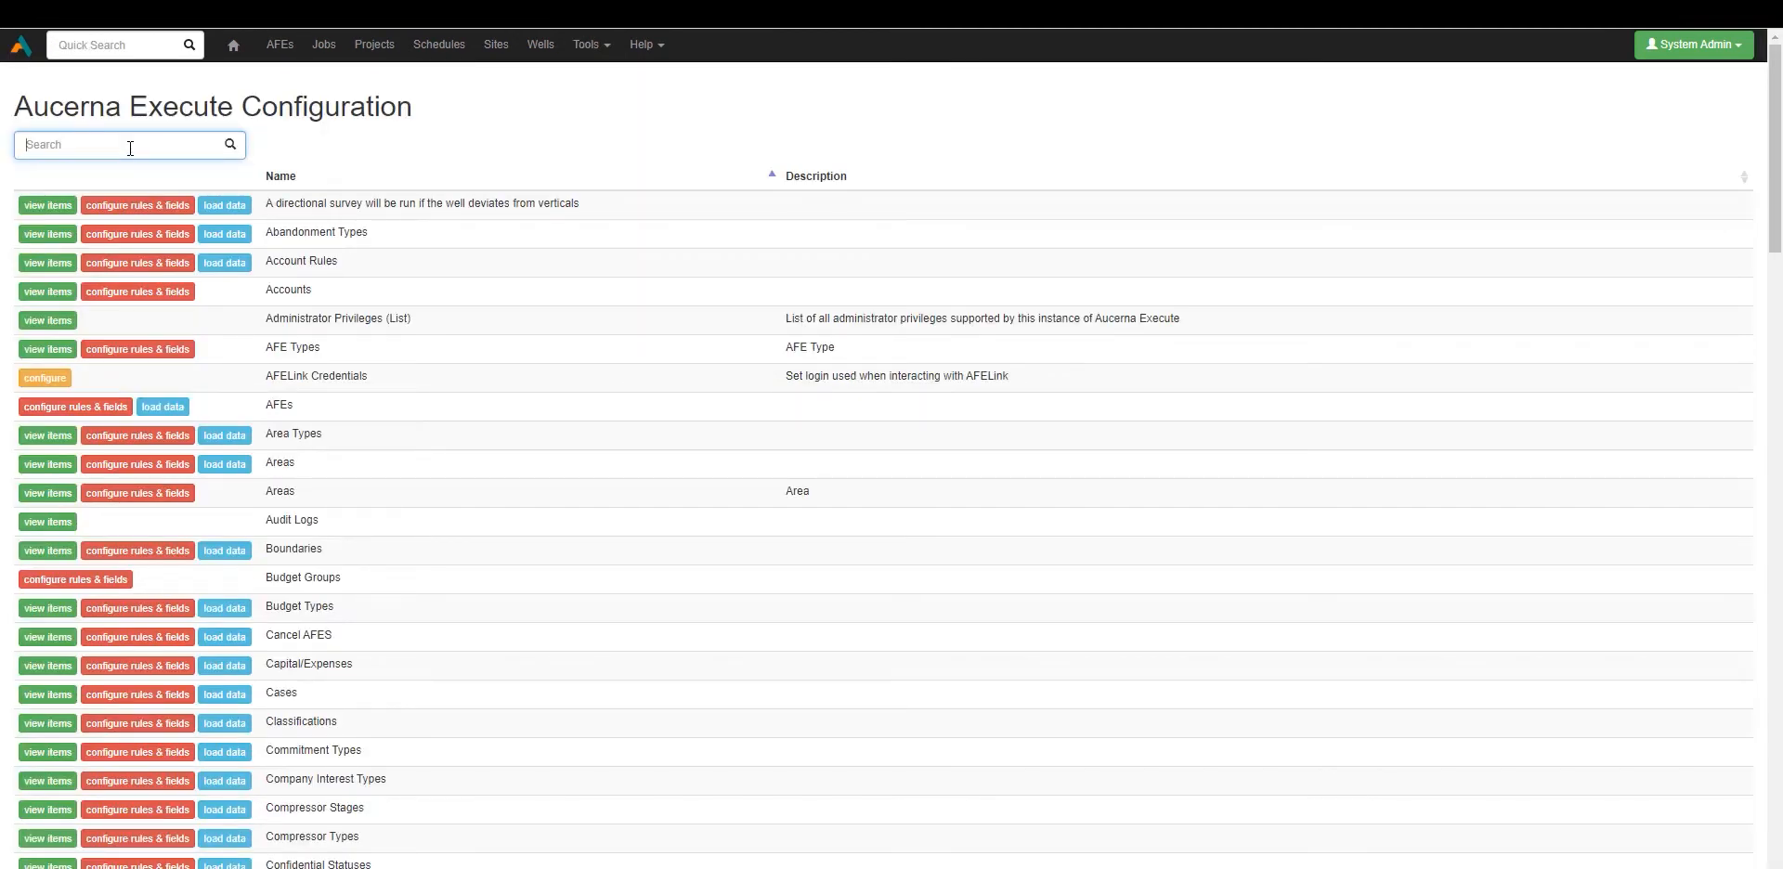
{"action": "type", "text": "afe"}
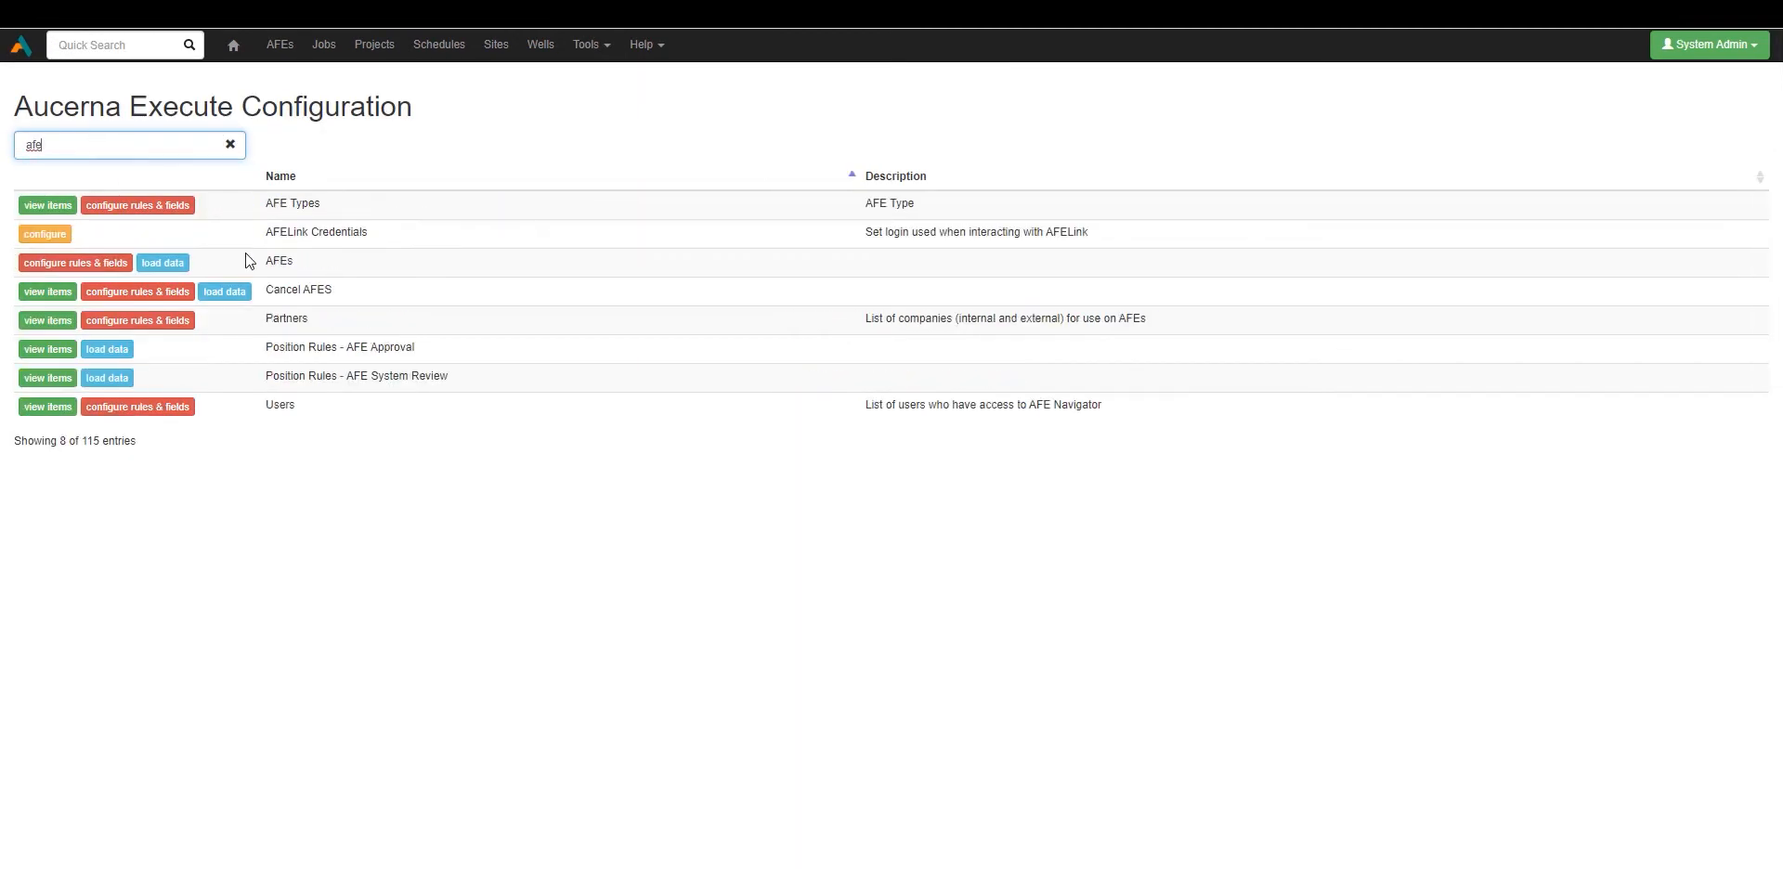
{"action": "left_click", "coordinate": [91, 266]}
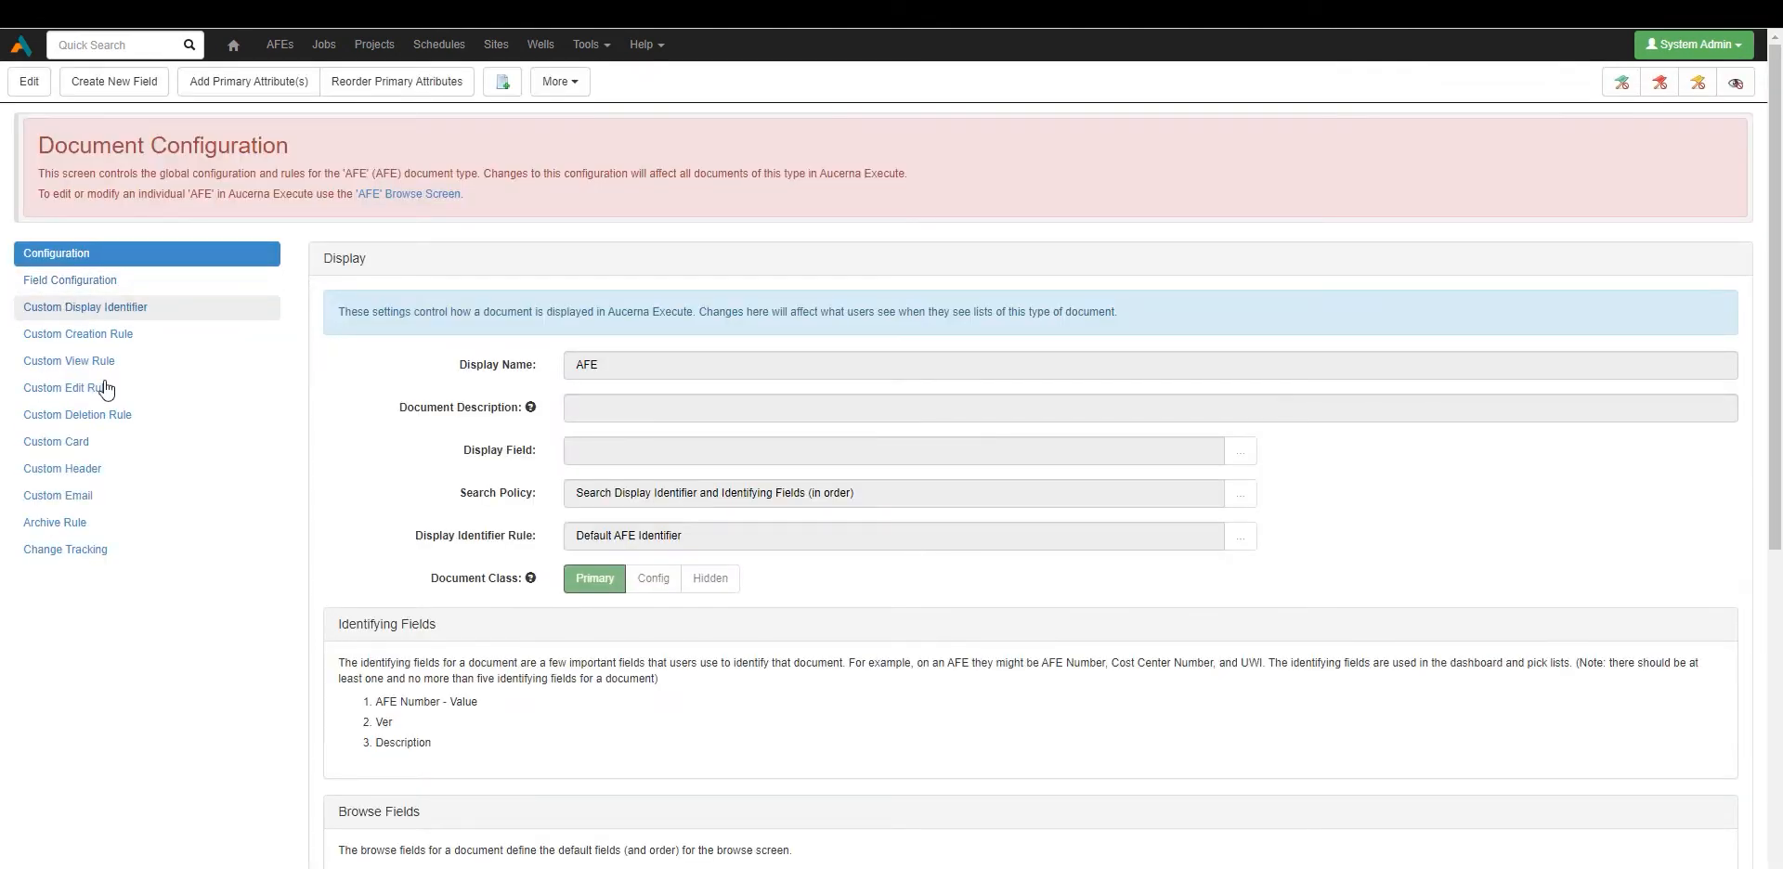
{"action": "left_click", "coordinate": [85, 455]}
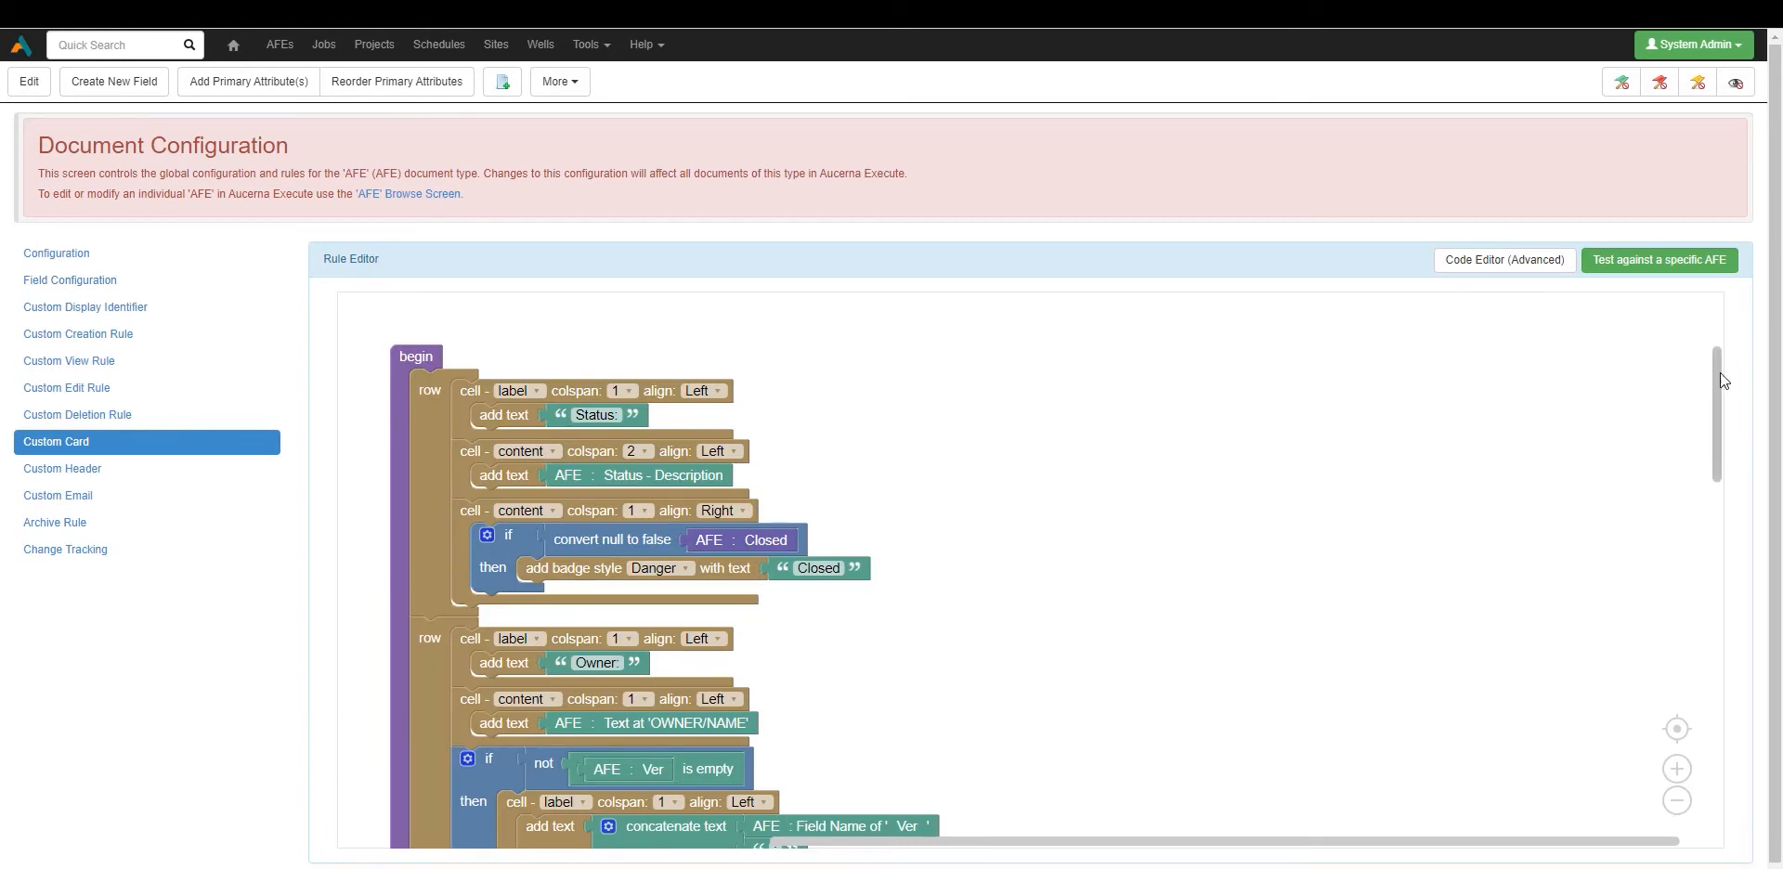
{"action": "left_click_drag", "start_coordinate": [1714, 381], "coordinate": [1725, 547]}
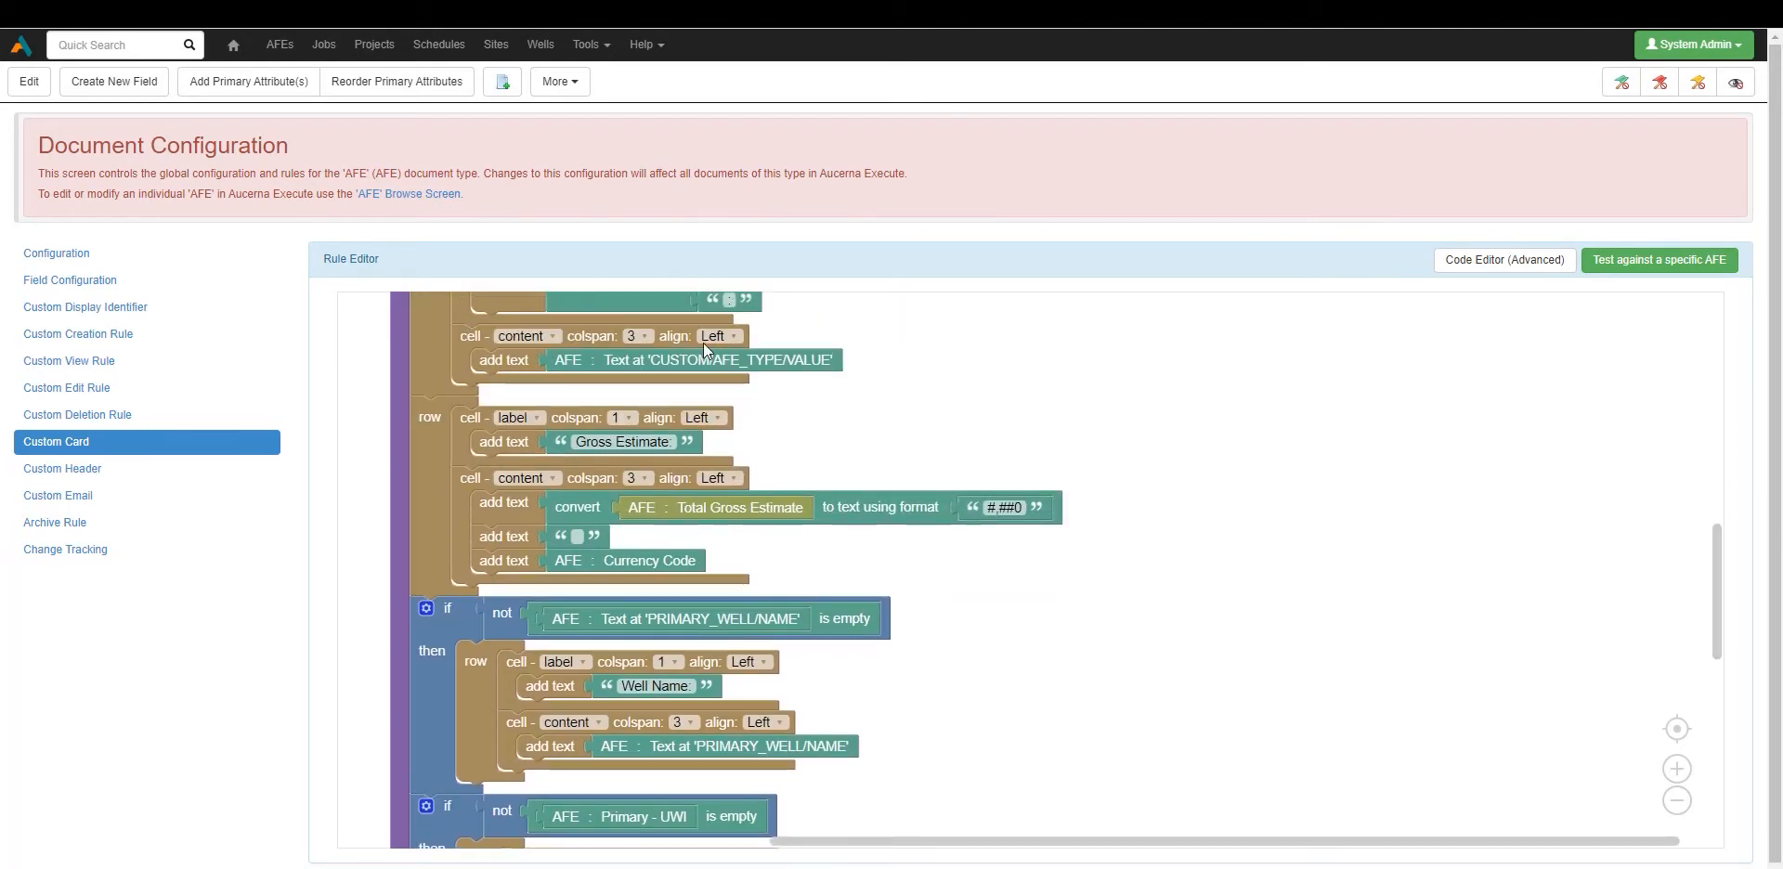
Put the custom card rule into edit mode and drop a Logic if/then/else block into the workspace.
{"action": "left_click", "coordinate": [30, 82]}
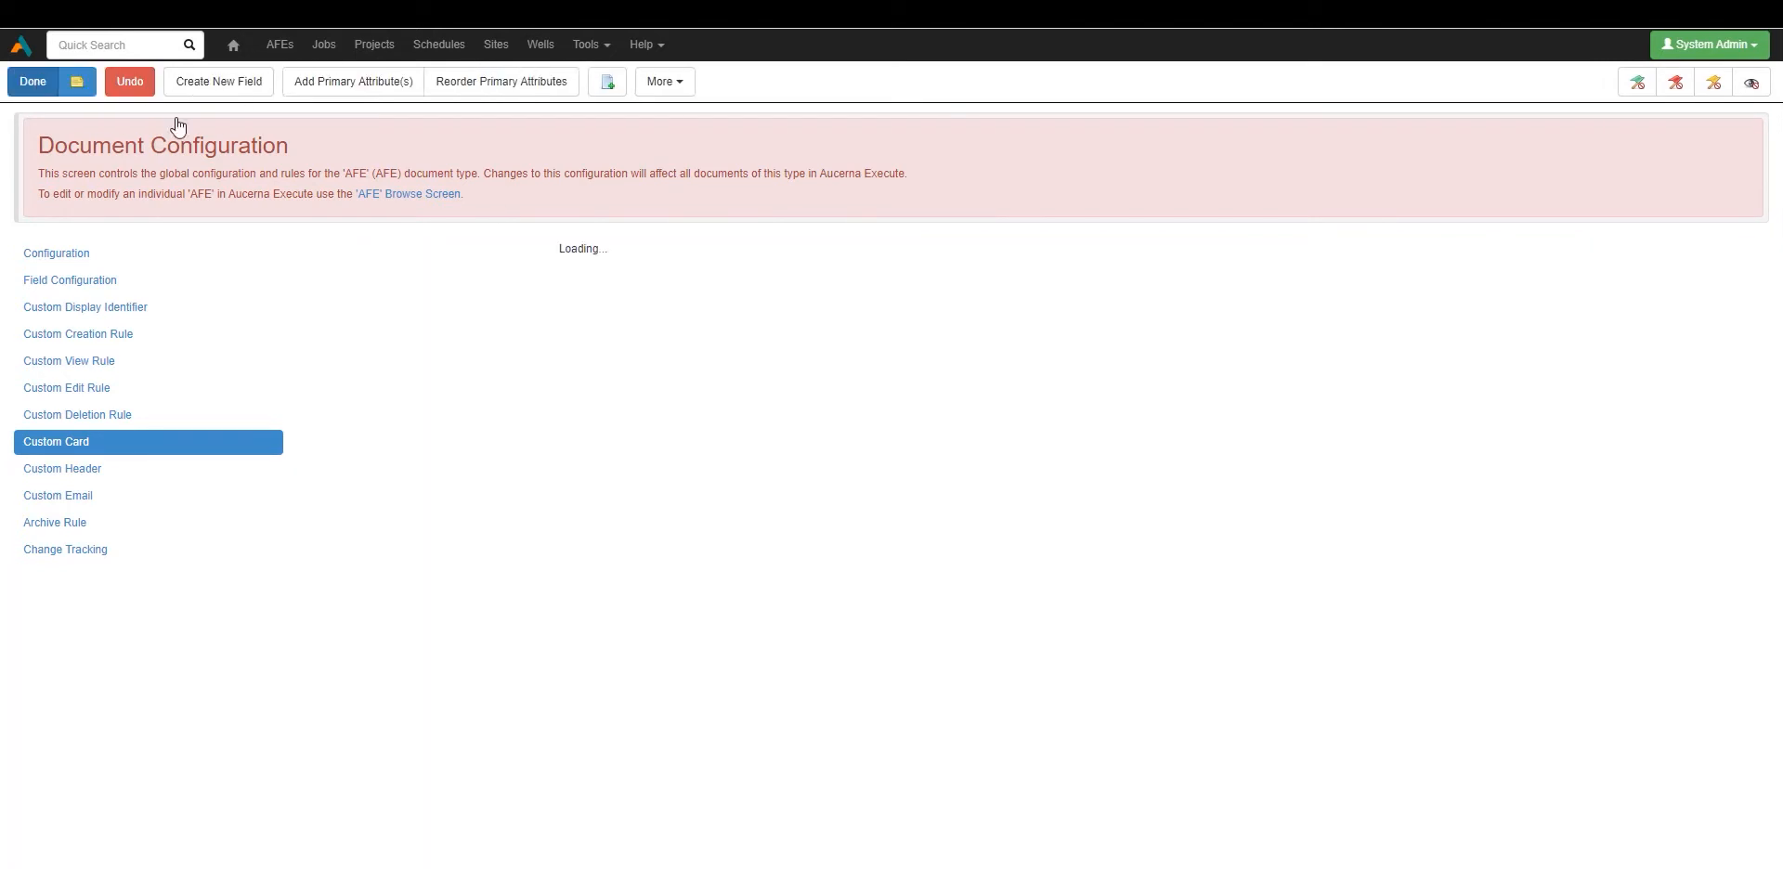
{"action": "left_click_drag", "start_coordinate": [1717, 459], "coordinate": [1724, 627]}
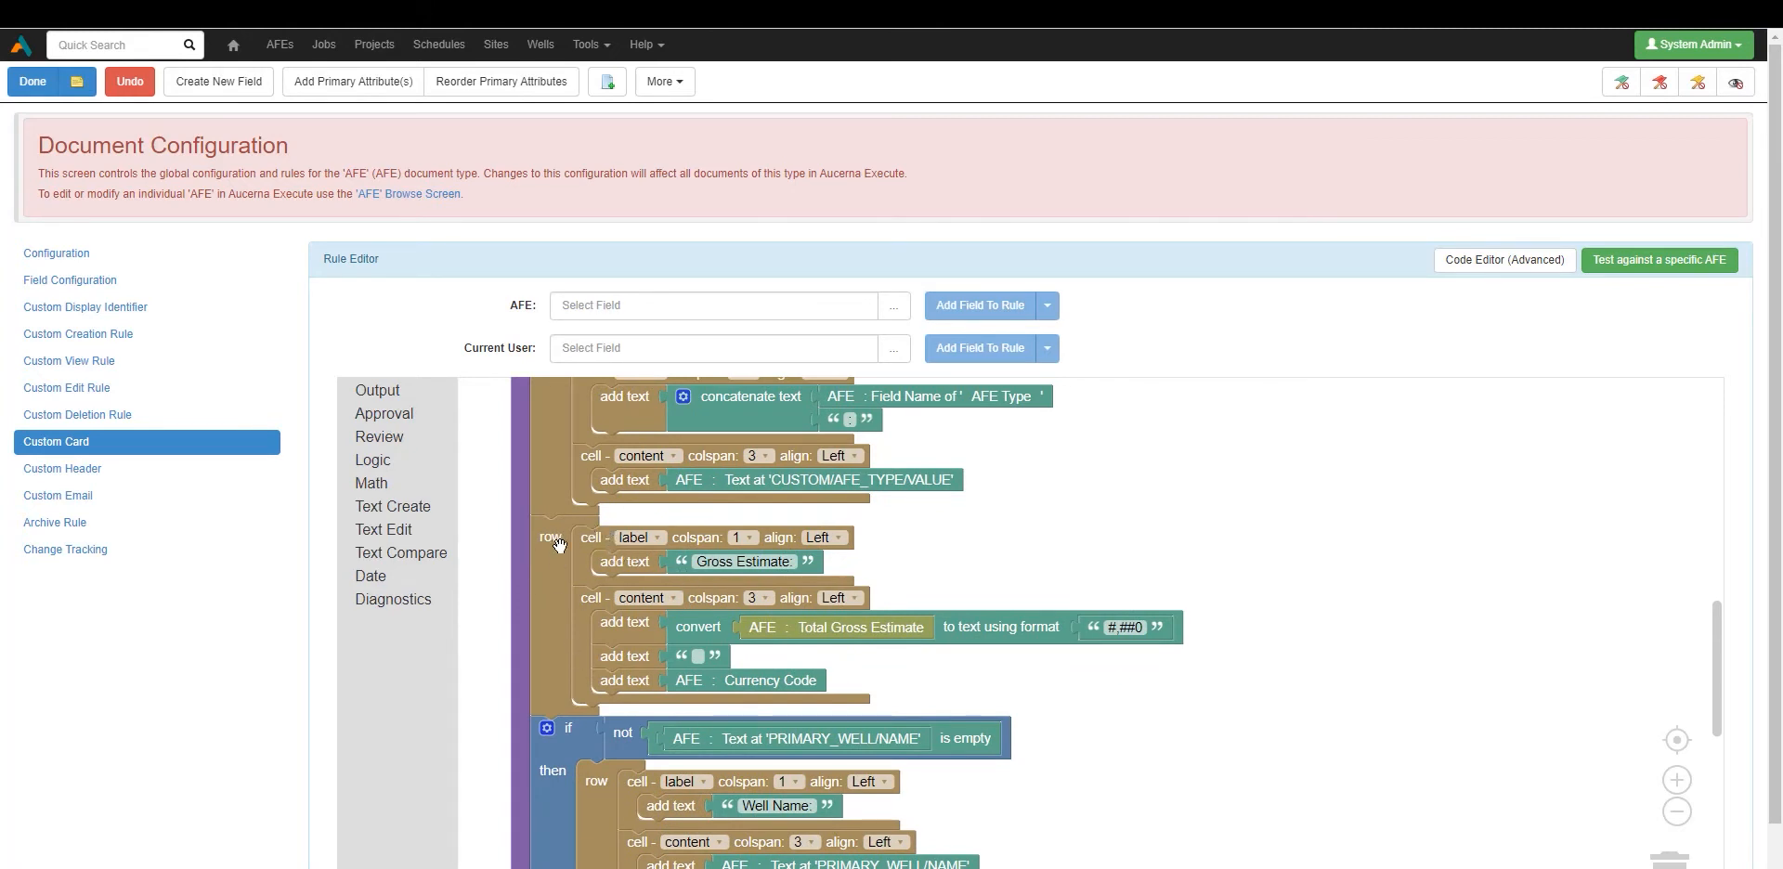
{"action": "left_click", "coordinate": [365, 390]}
{"action": "left_click", "coordinate": [374, 460]}
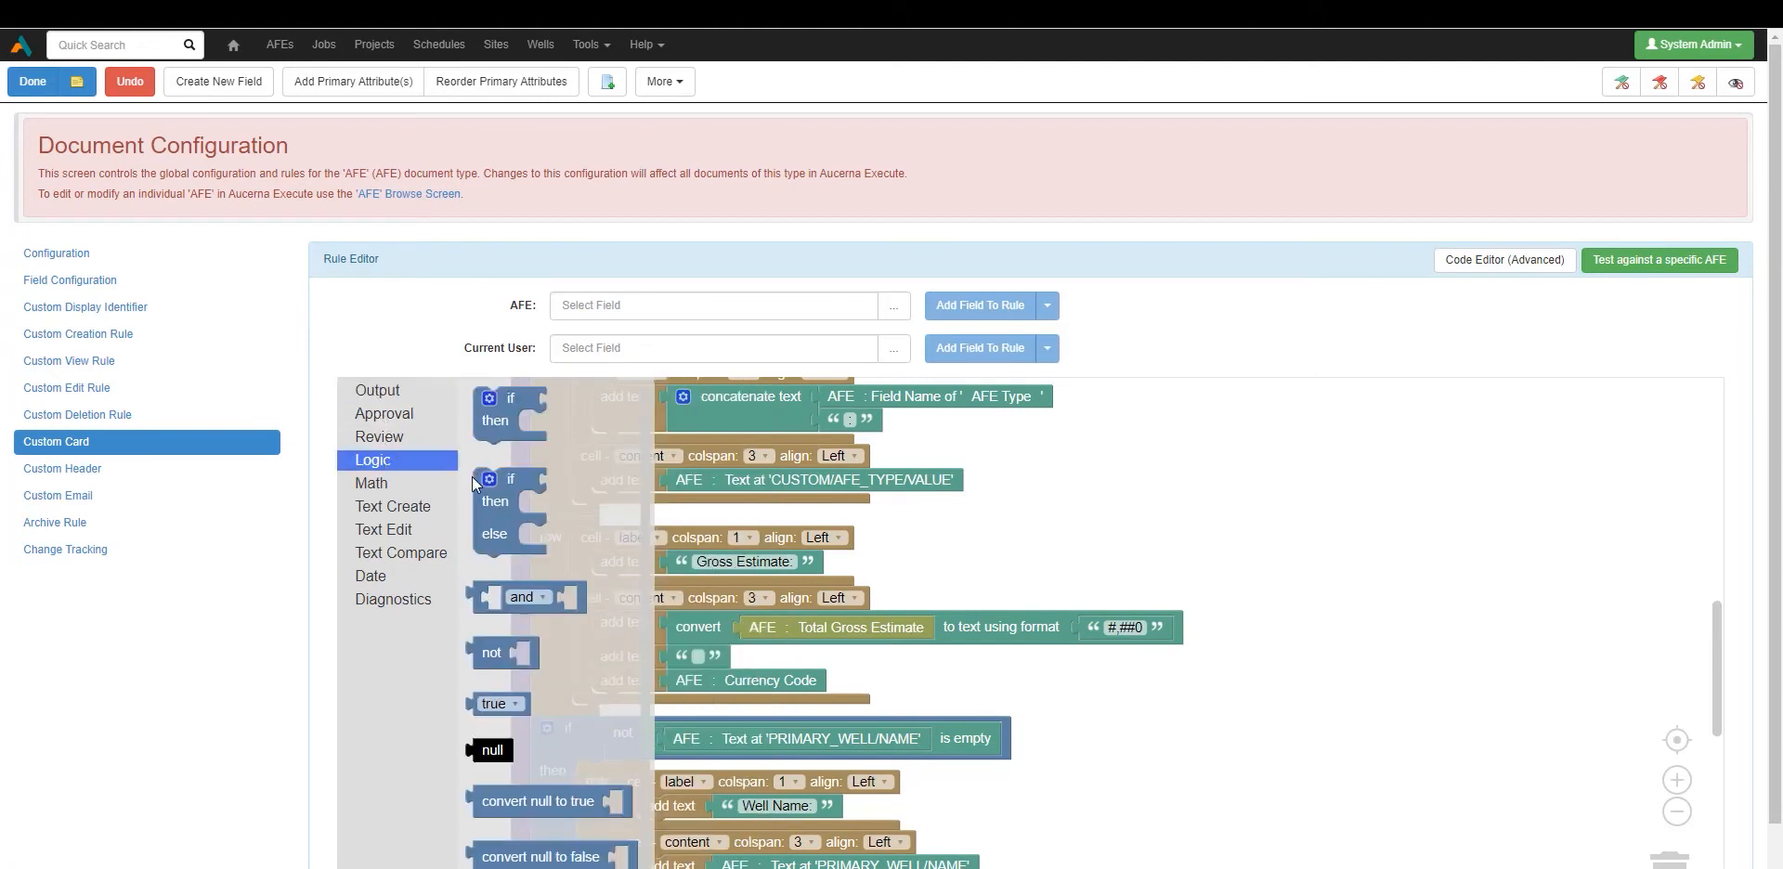
{"action": "left_click_drag", "start_coordinate": [487, 520], "coordinate": [1220, 516]}
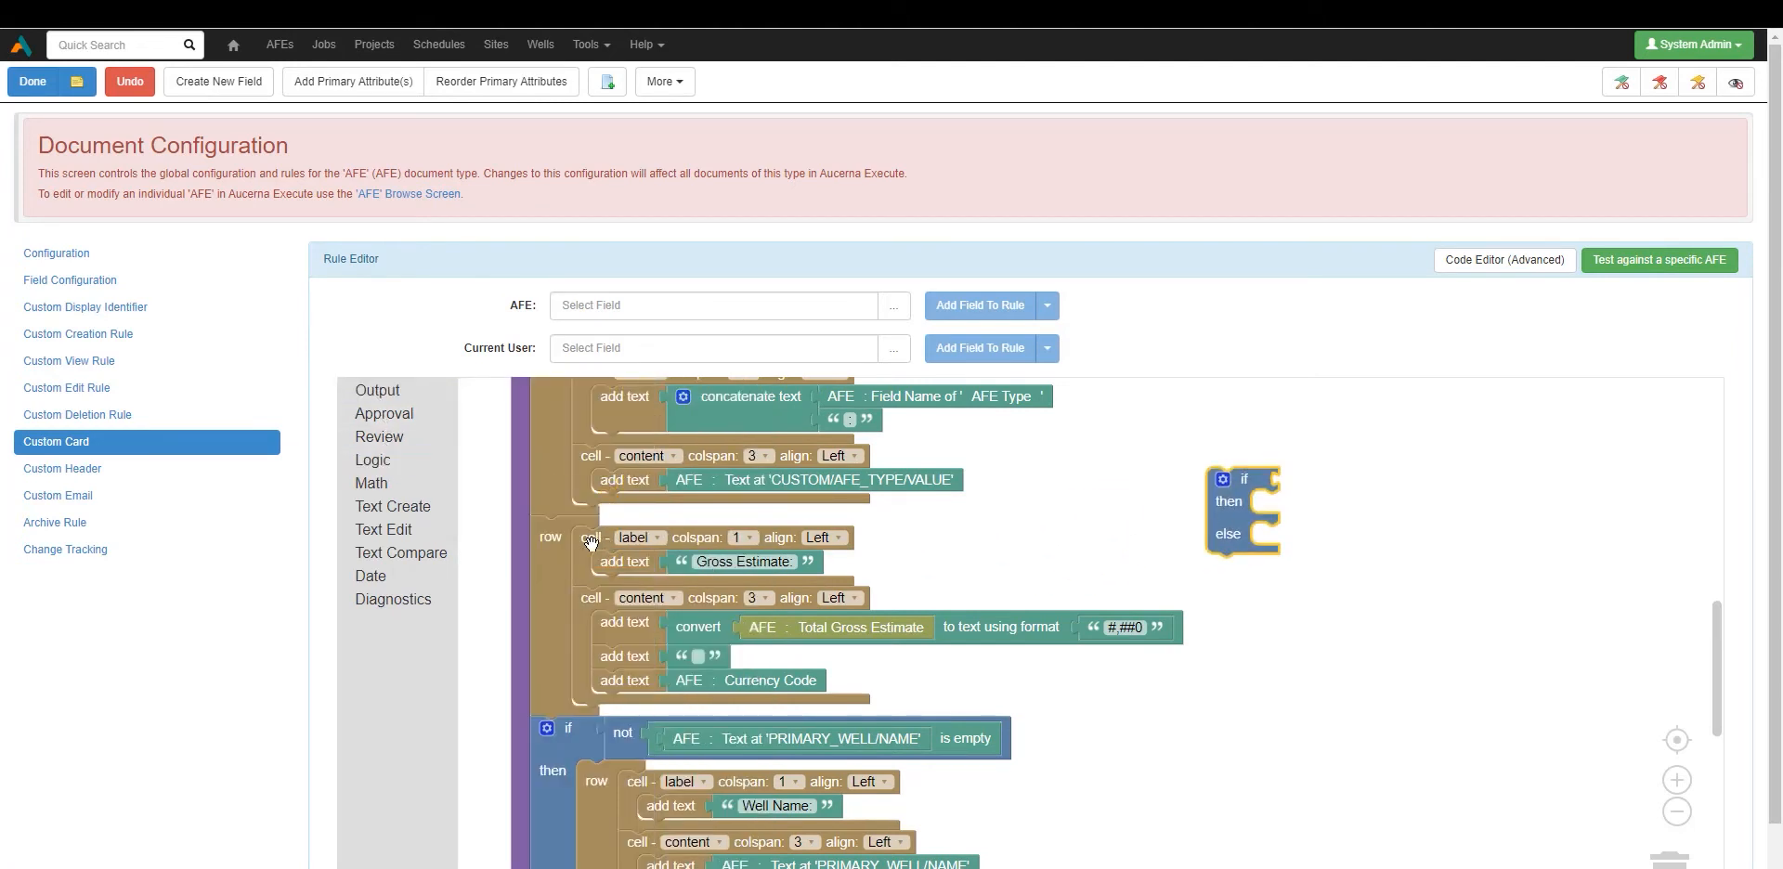
Add an AFE field block that gets the Owner's Name (OWNER/NAME) to the rule.
{"action": "left_click", "coordinate": [618, 309]}
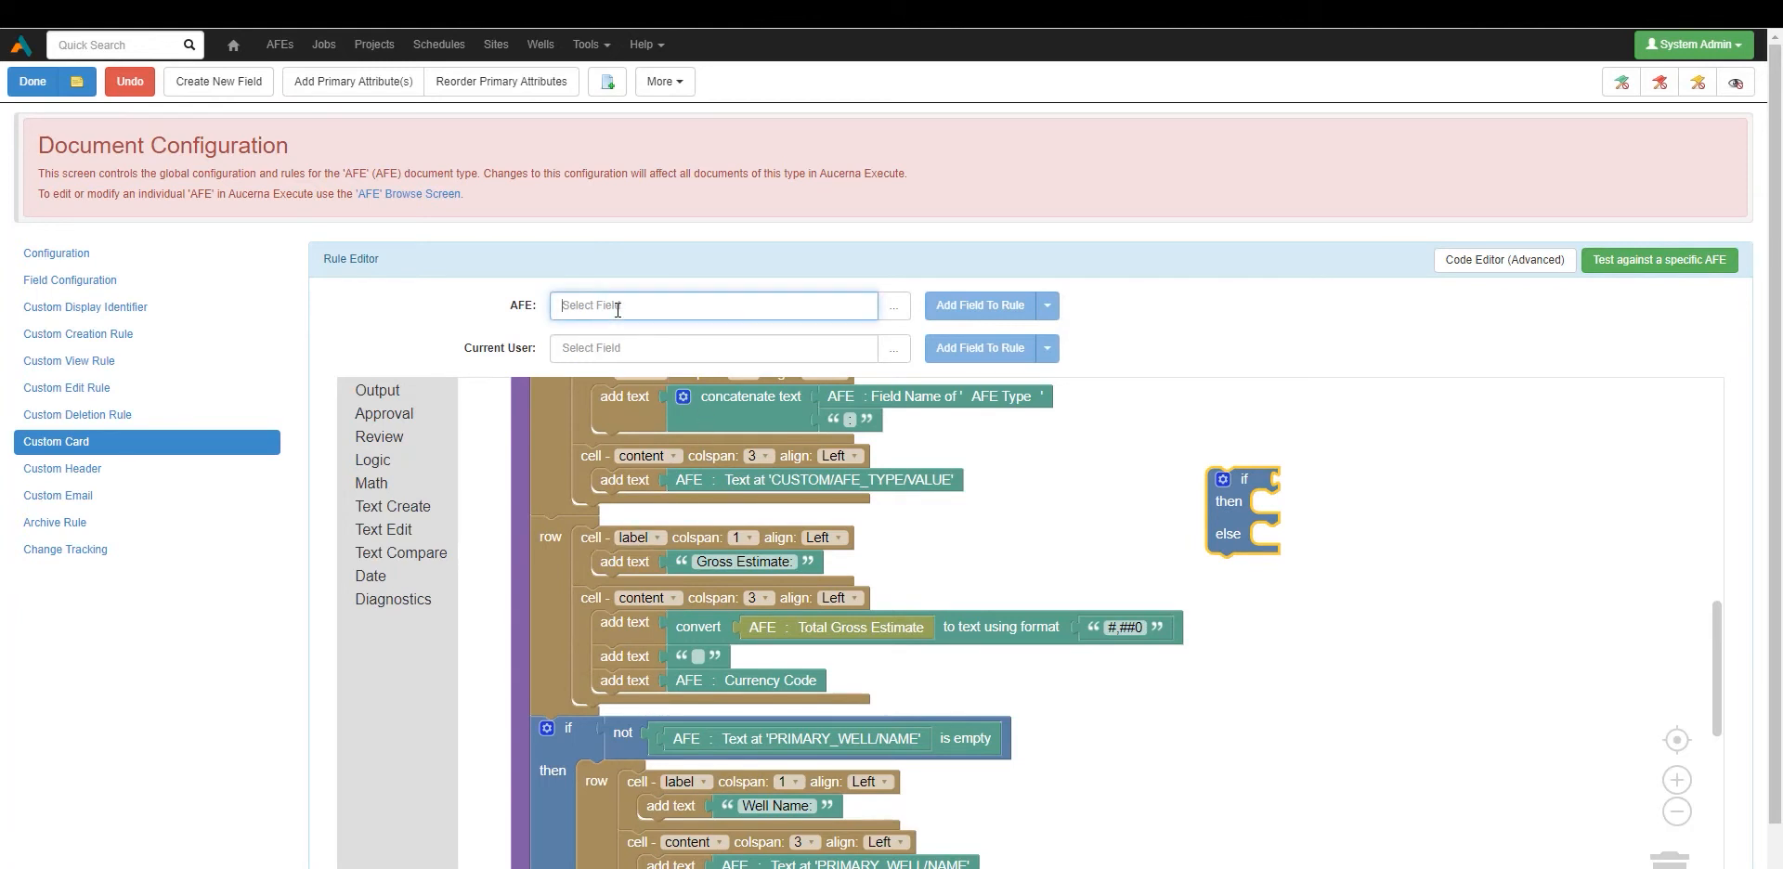
{"action": "type", "text": "owner"}
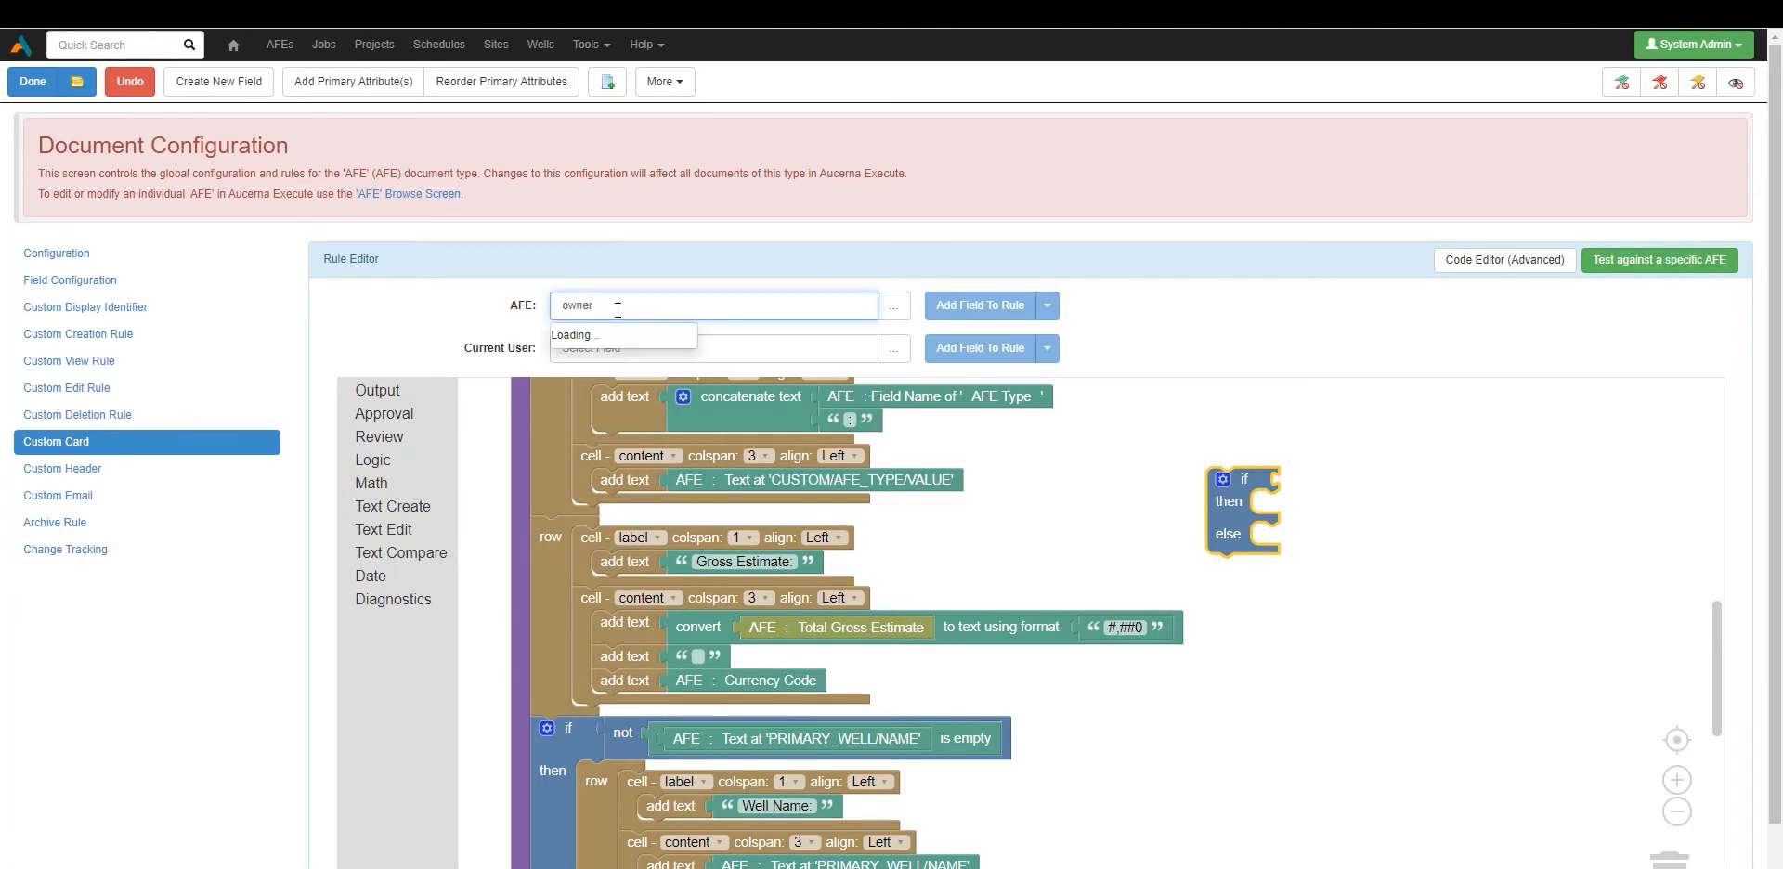
{"action": "left_click", "coordinate": [622, 352]}
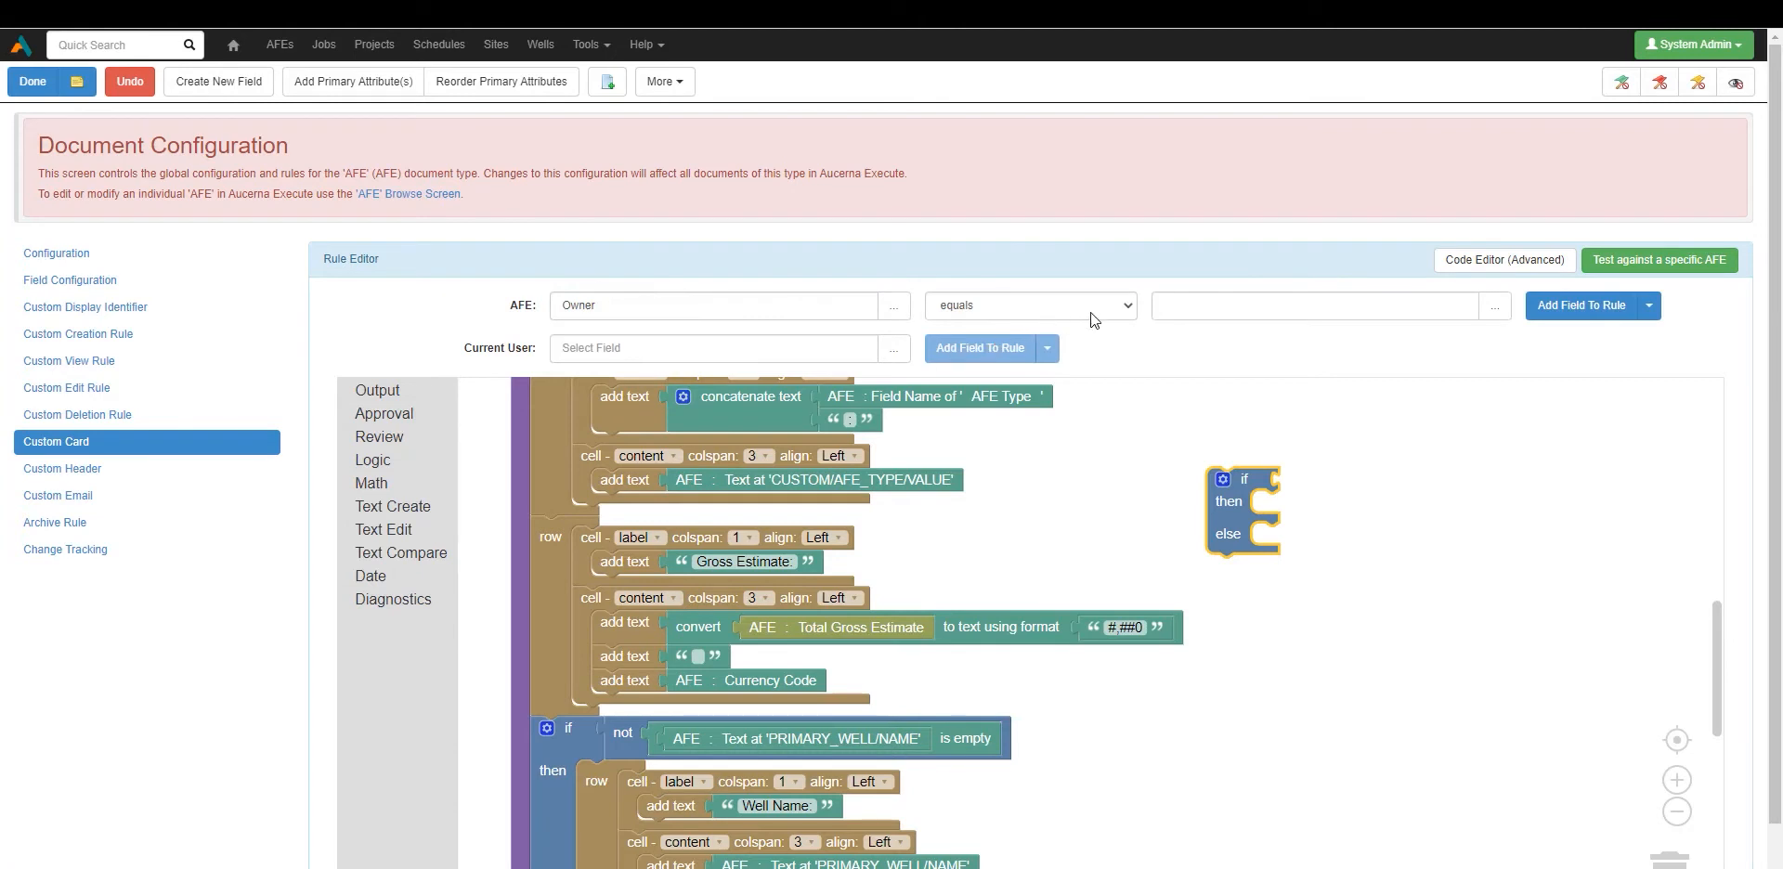
{"action": "left_click", "coordinate": [1118, 311]}
{"action": "left_click", "coordinate": [1084, 341]}
{"action": "left_click", "coordinate": [1197, 310]}
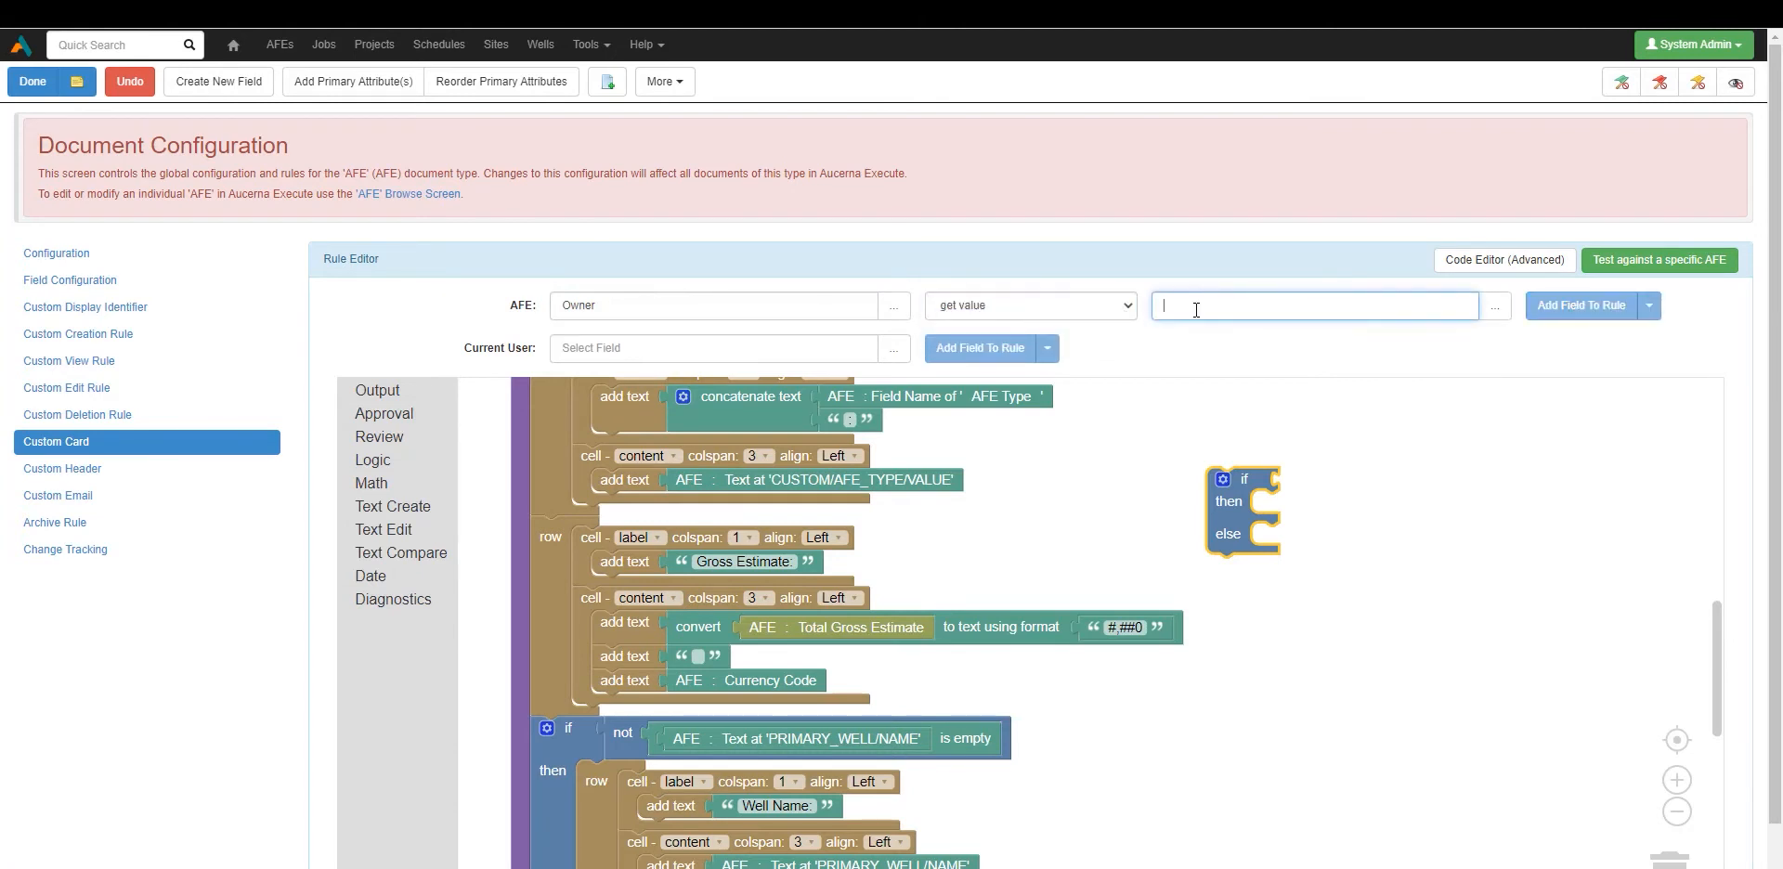
{"action": "type", "text": "name"}
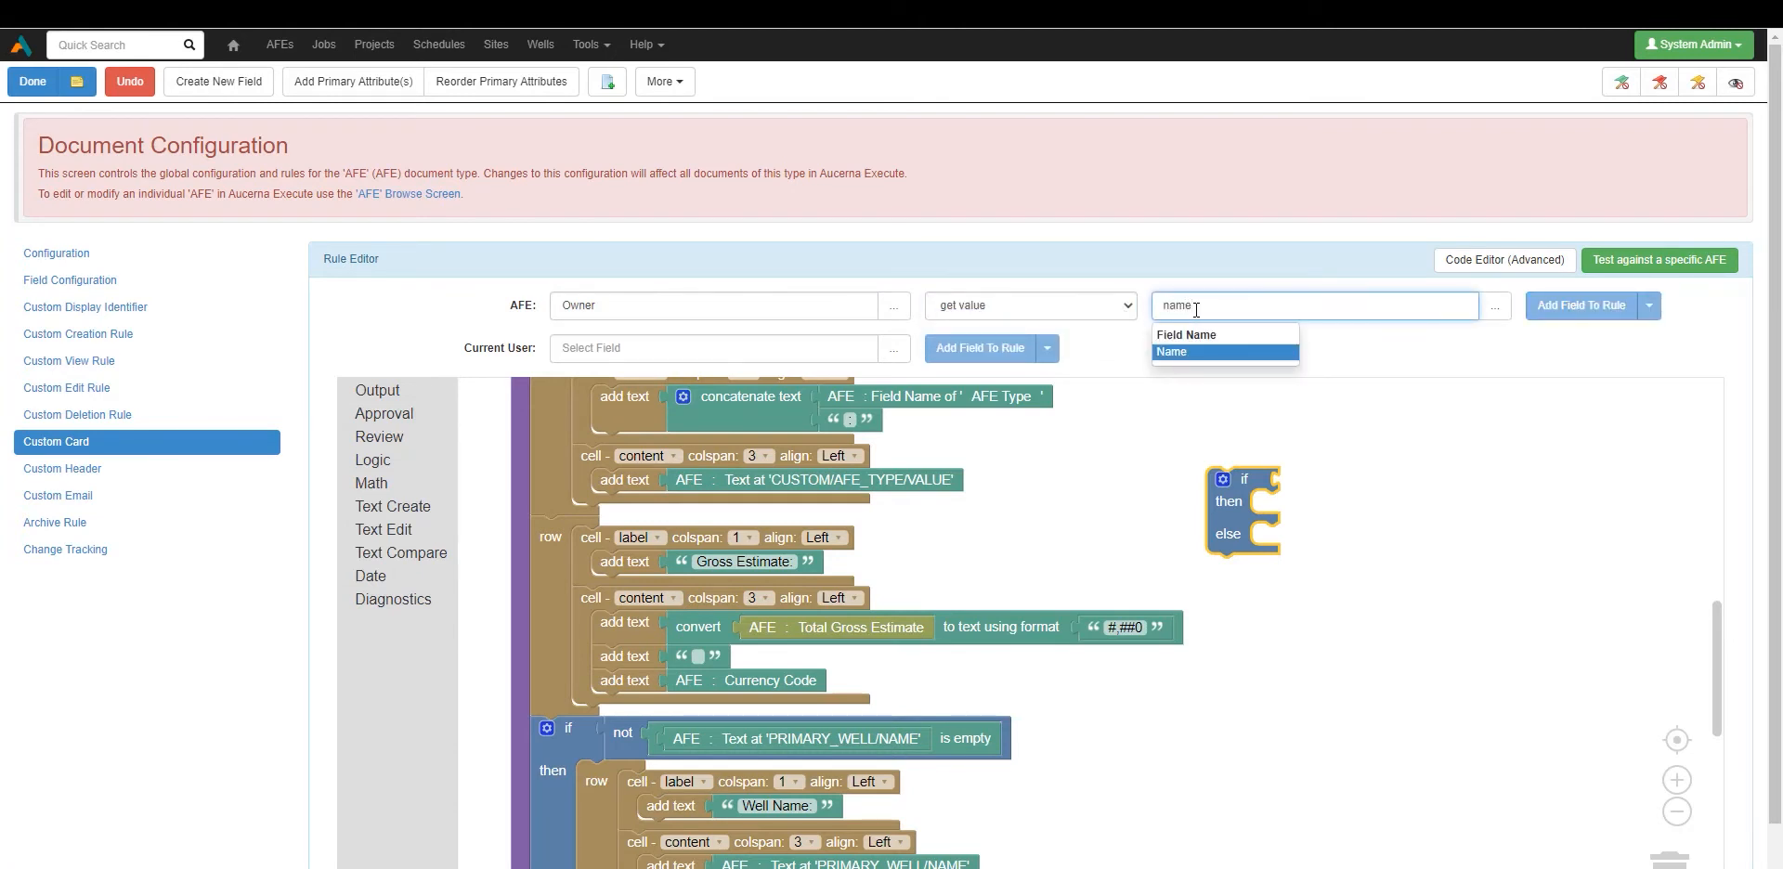
{"action": "left_click", "coordinate": [1198, 352]}
{"action": "left_click", "coordinate": [1579, 310]}
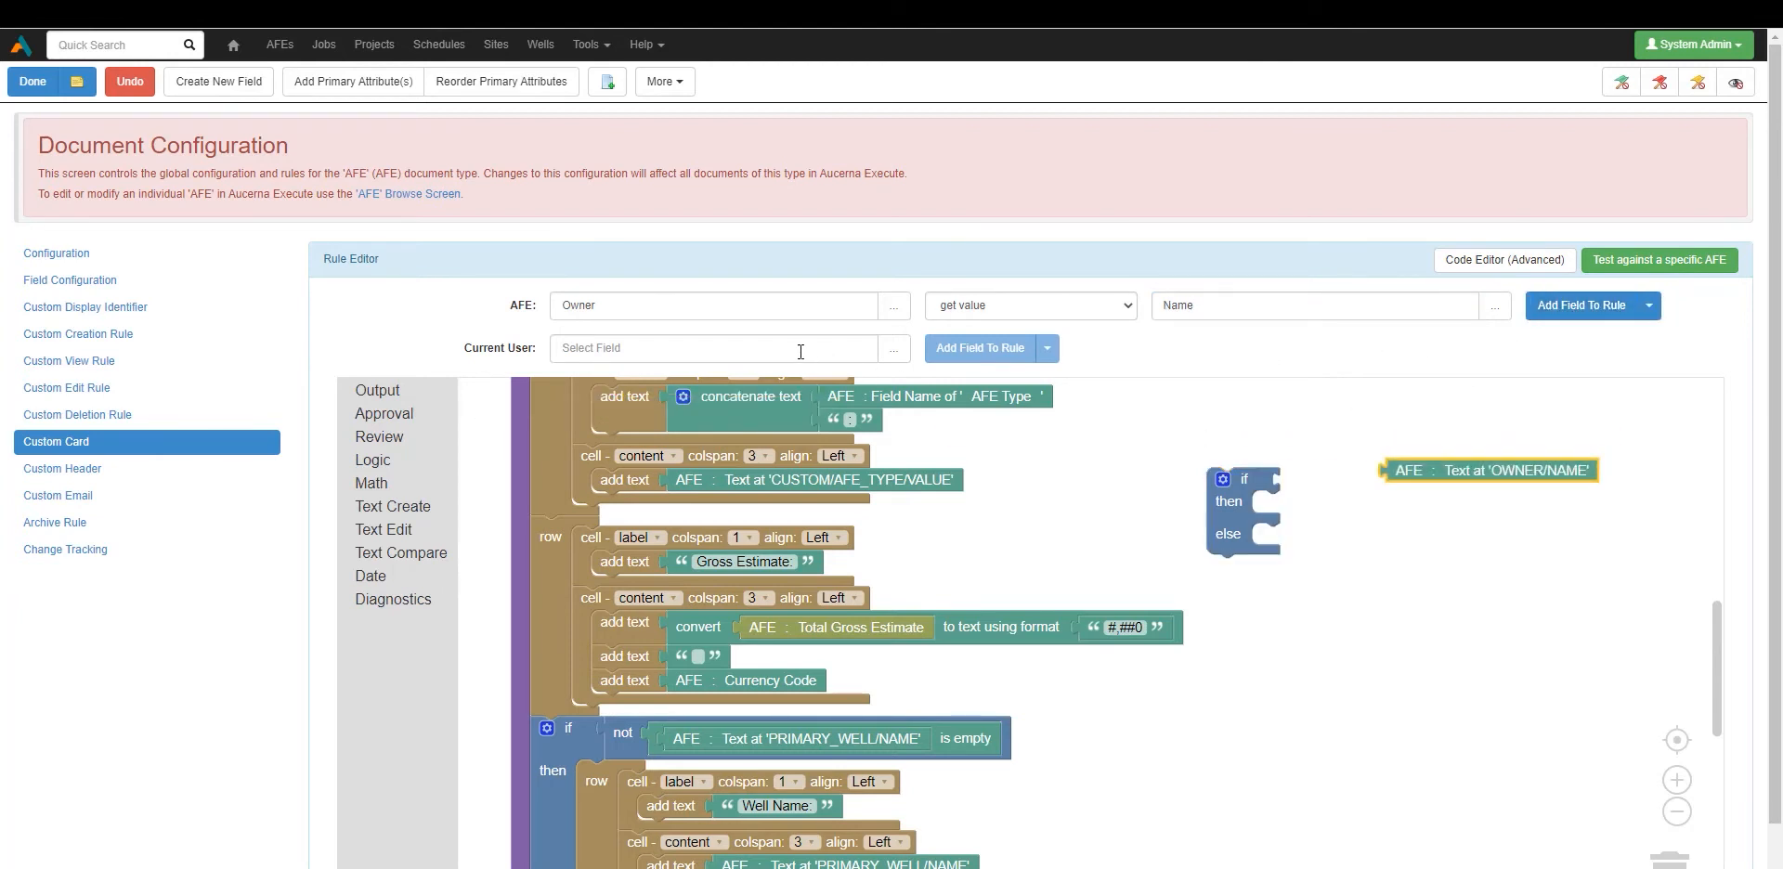
Add a Current User Name block to the rule and park it on the right.
{"action": "left_click", "coordinate": [770, 351]}
{"action": "type", "text": "name"}
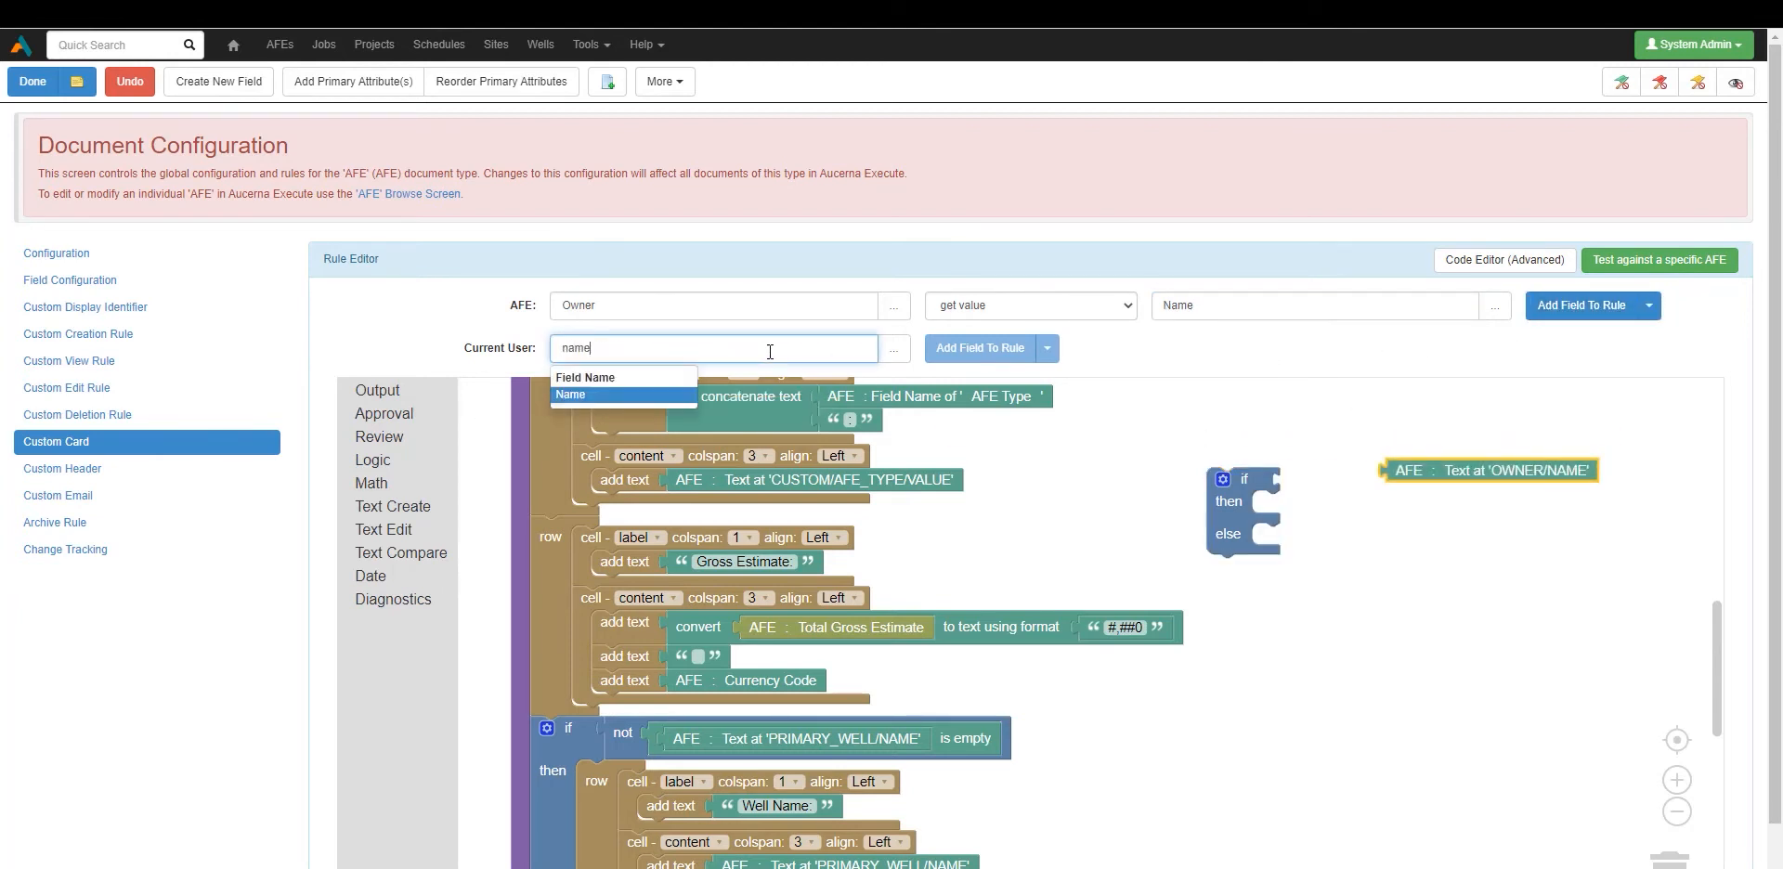
{"action": "left_click", "coordinate": [670, 399]}
{"action": "left_click", "coordinate": [980, 348]}
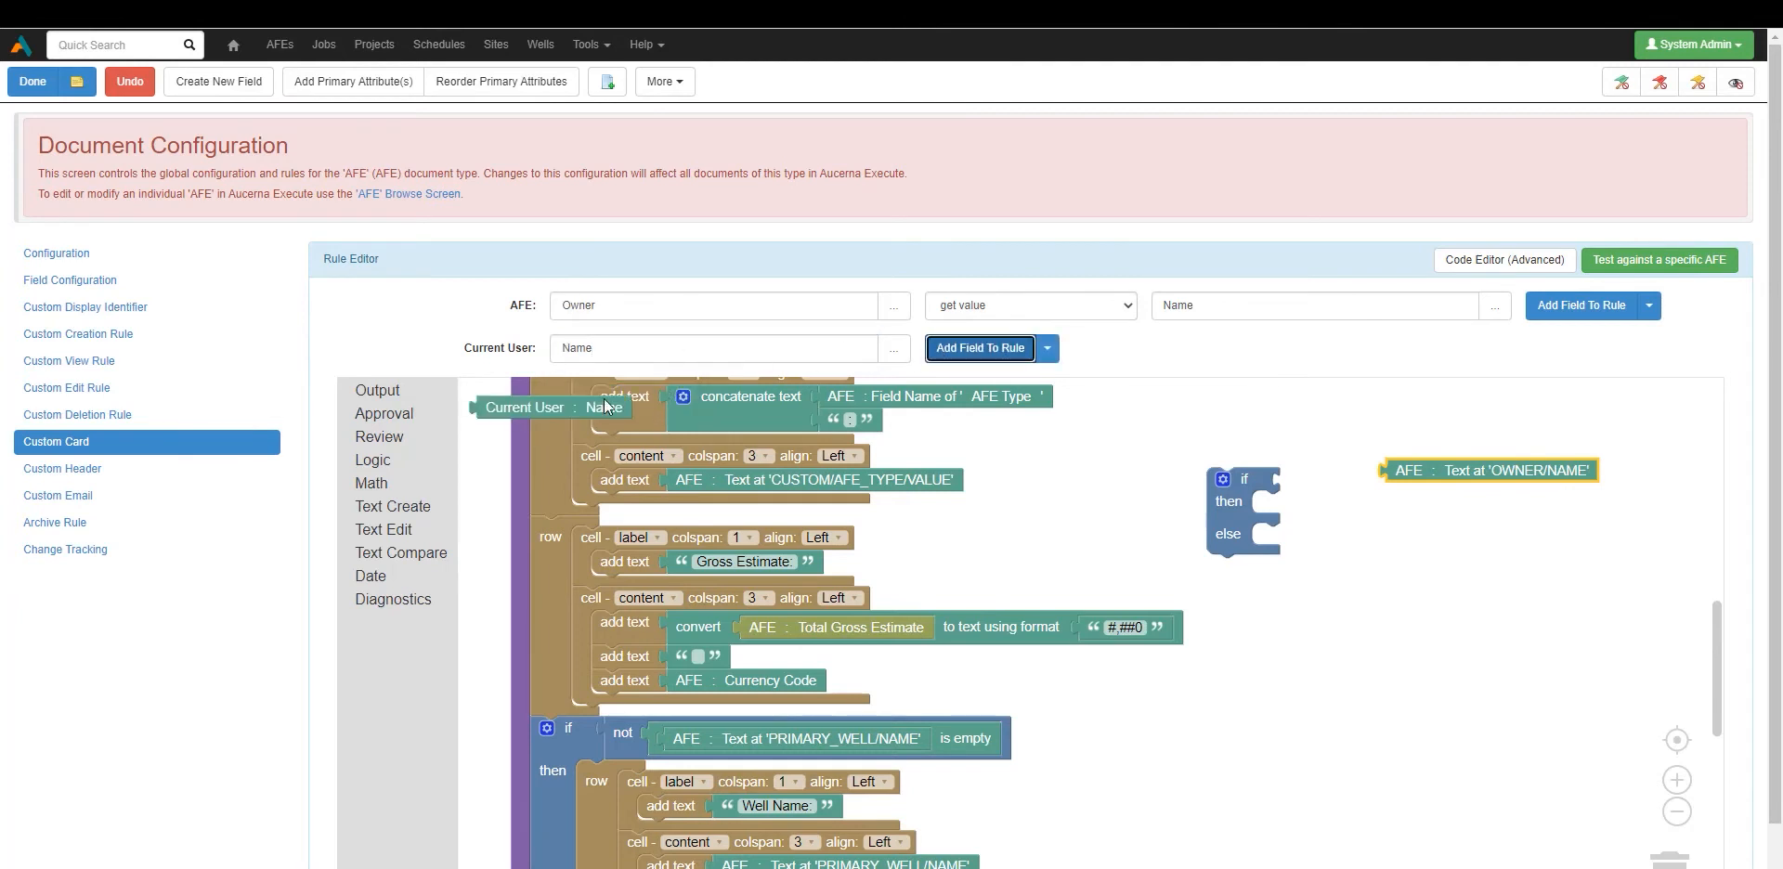
{"action": "left_click_drag", "start_coordinate": [650, 409], "coordinate": [1628, 533]}
Build the condition OWNER/NAME = Current User Name in the if block with Exact set to Yes.
{"action": "left_click", "coordinate": [400, 553]}
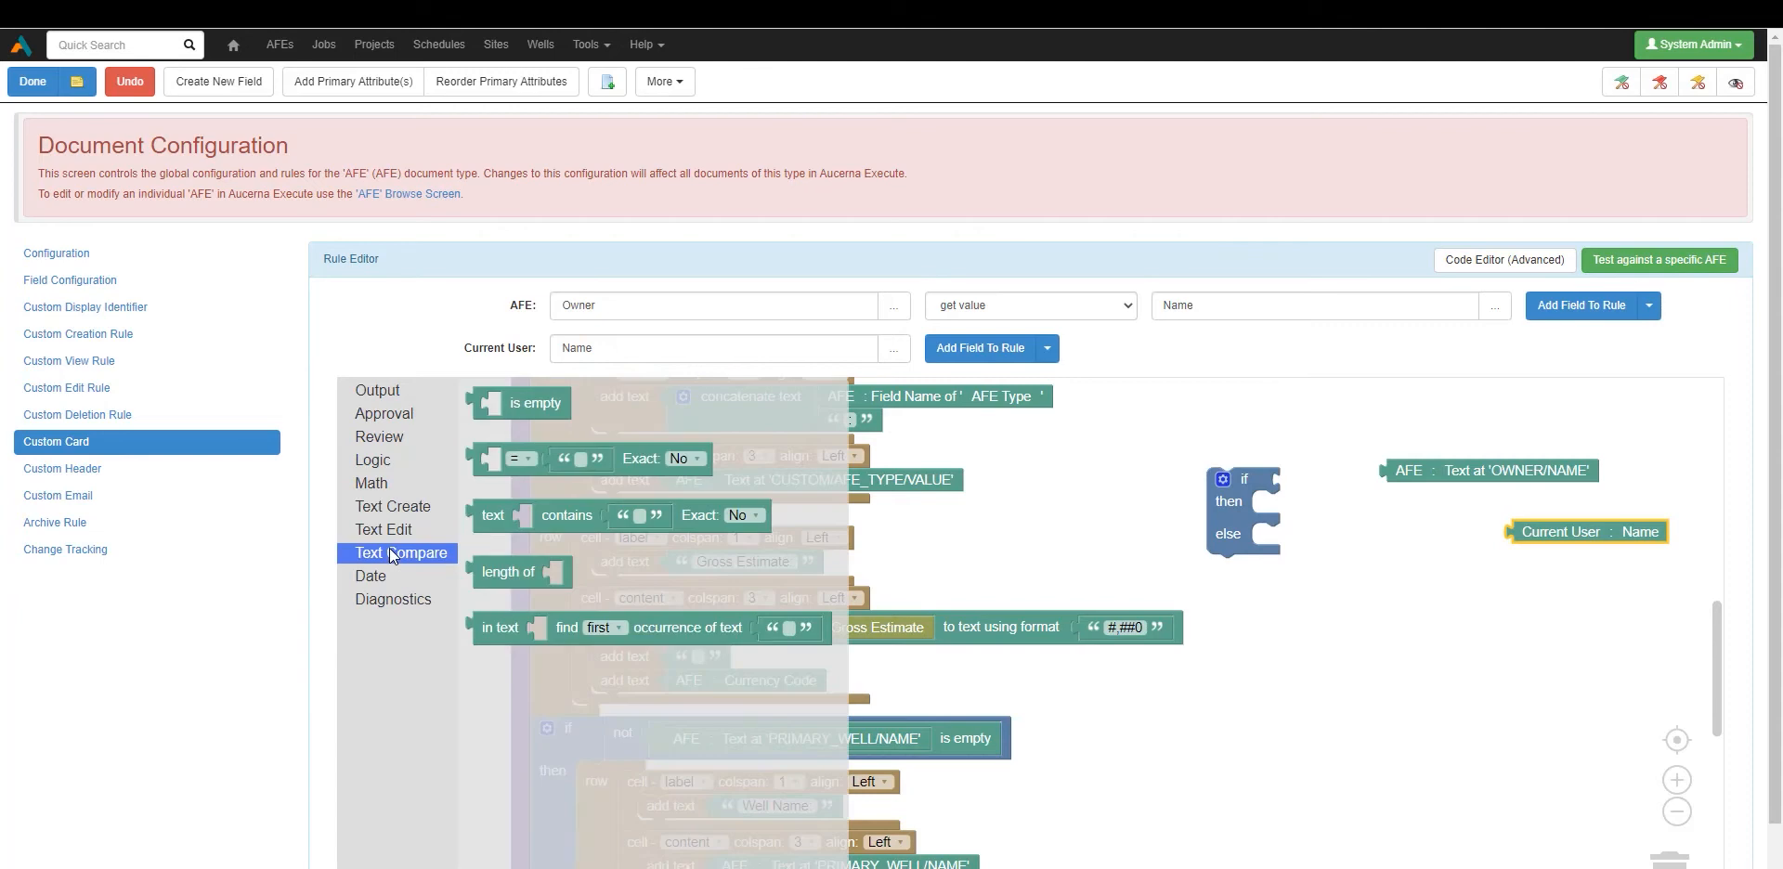
{"action": "left_click_drag", "start_coordinate": [526, 472], "coordinate": [1069, 481]}
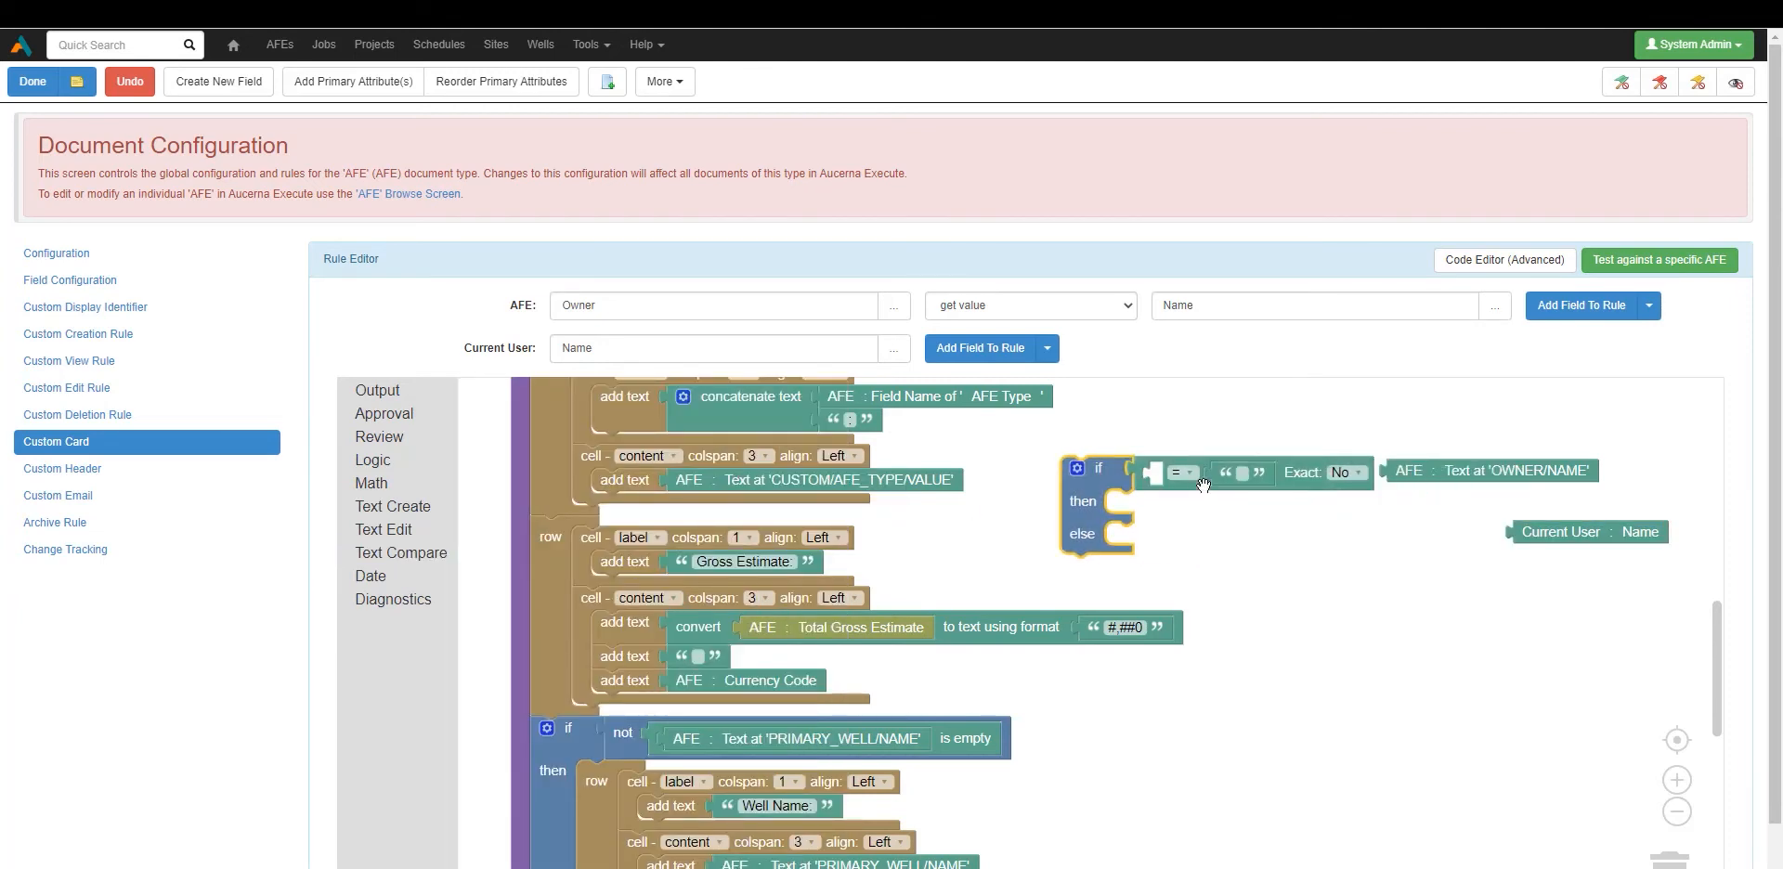
{"action": "left_click", "coordinate": [1224, 475]}
{"action": "key", "text": "Delete"}
{"action": "left_click_drag", "start_coordinate": [1411, 475], "coordinate": [1187, 479]}
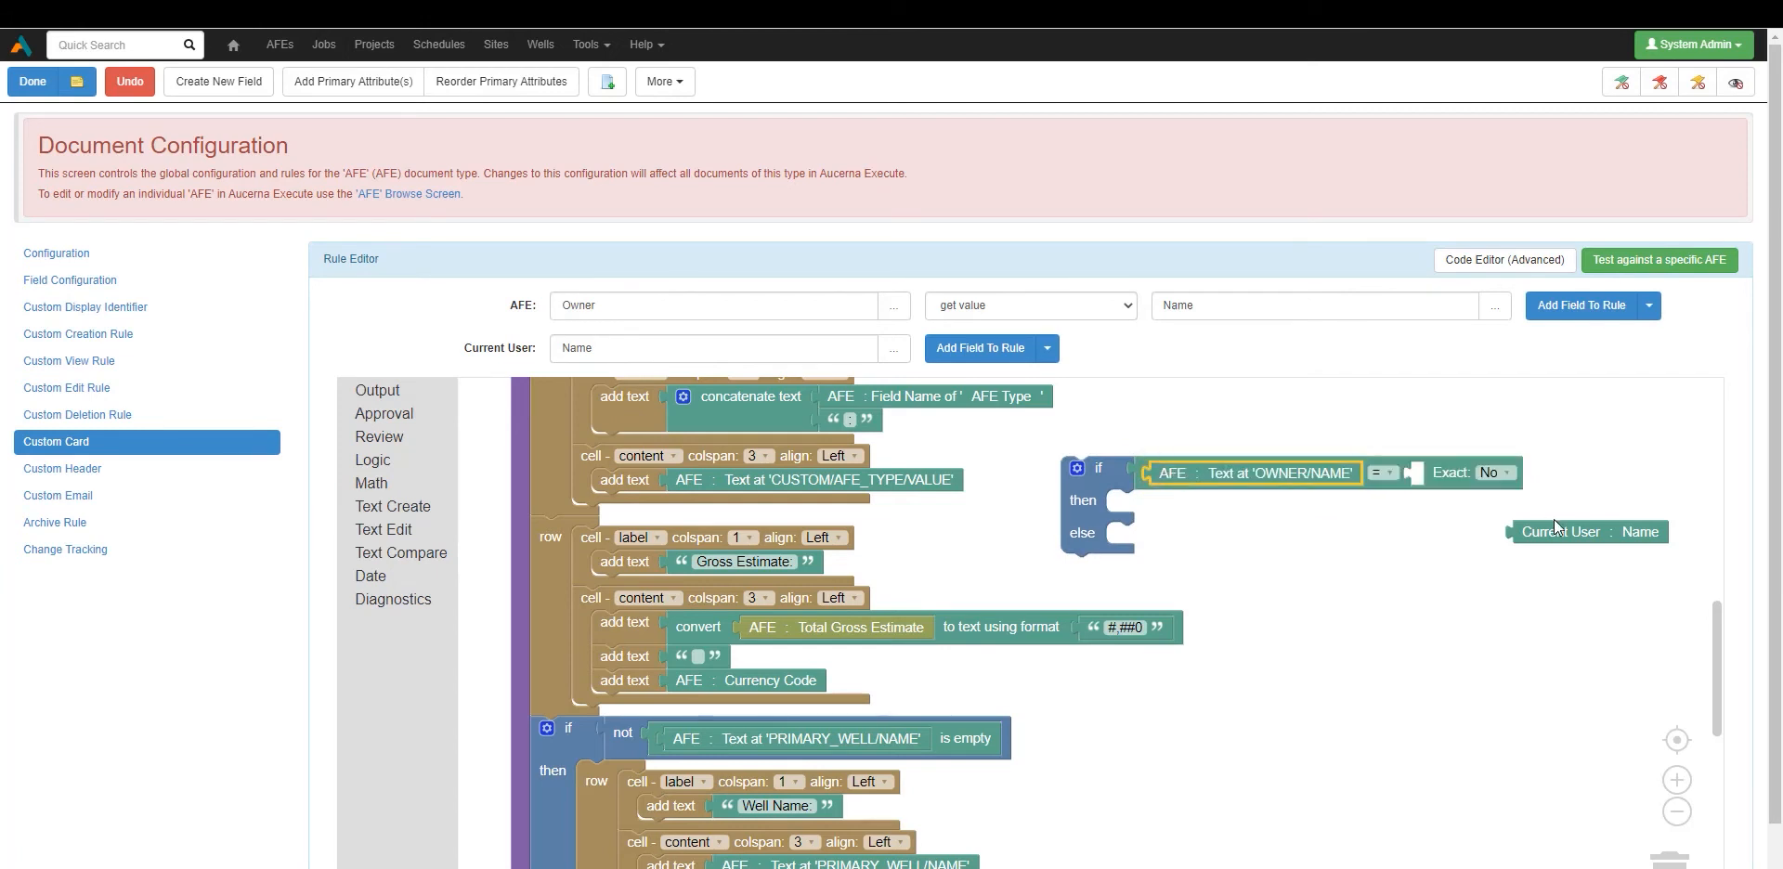
{"action": "left_click_drag", "start_coordinate": [1544, 533], "coordinate": [1452, 475]}
{"action": "left_click", "coordinate": [1644, 471]}
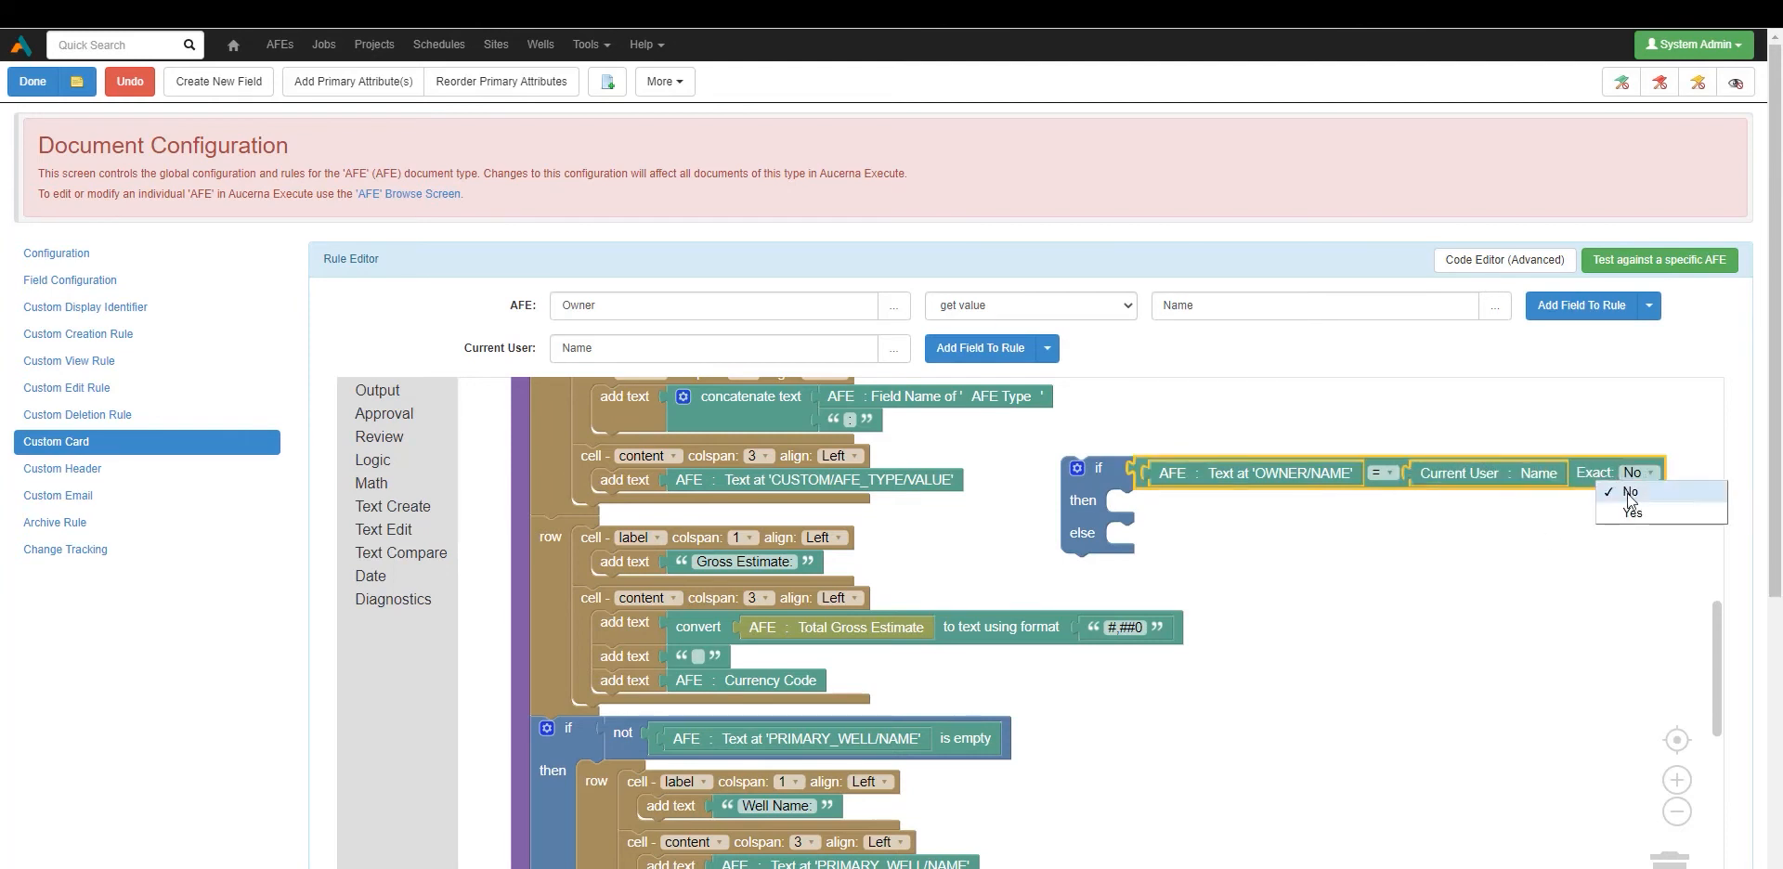
{"action": "left_click", "coordinate": [1630, 493]}
{"action": "left_click", "coordinate": [1122, 504]}
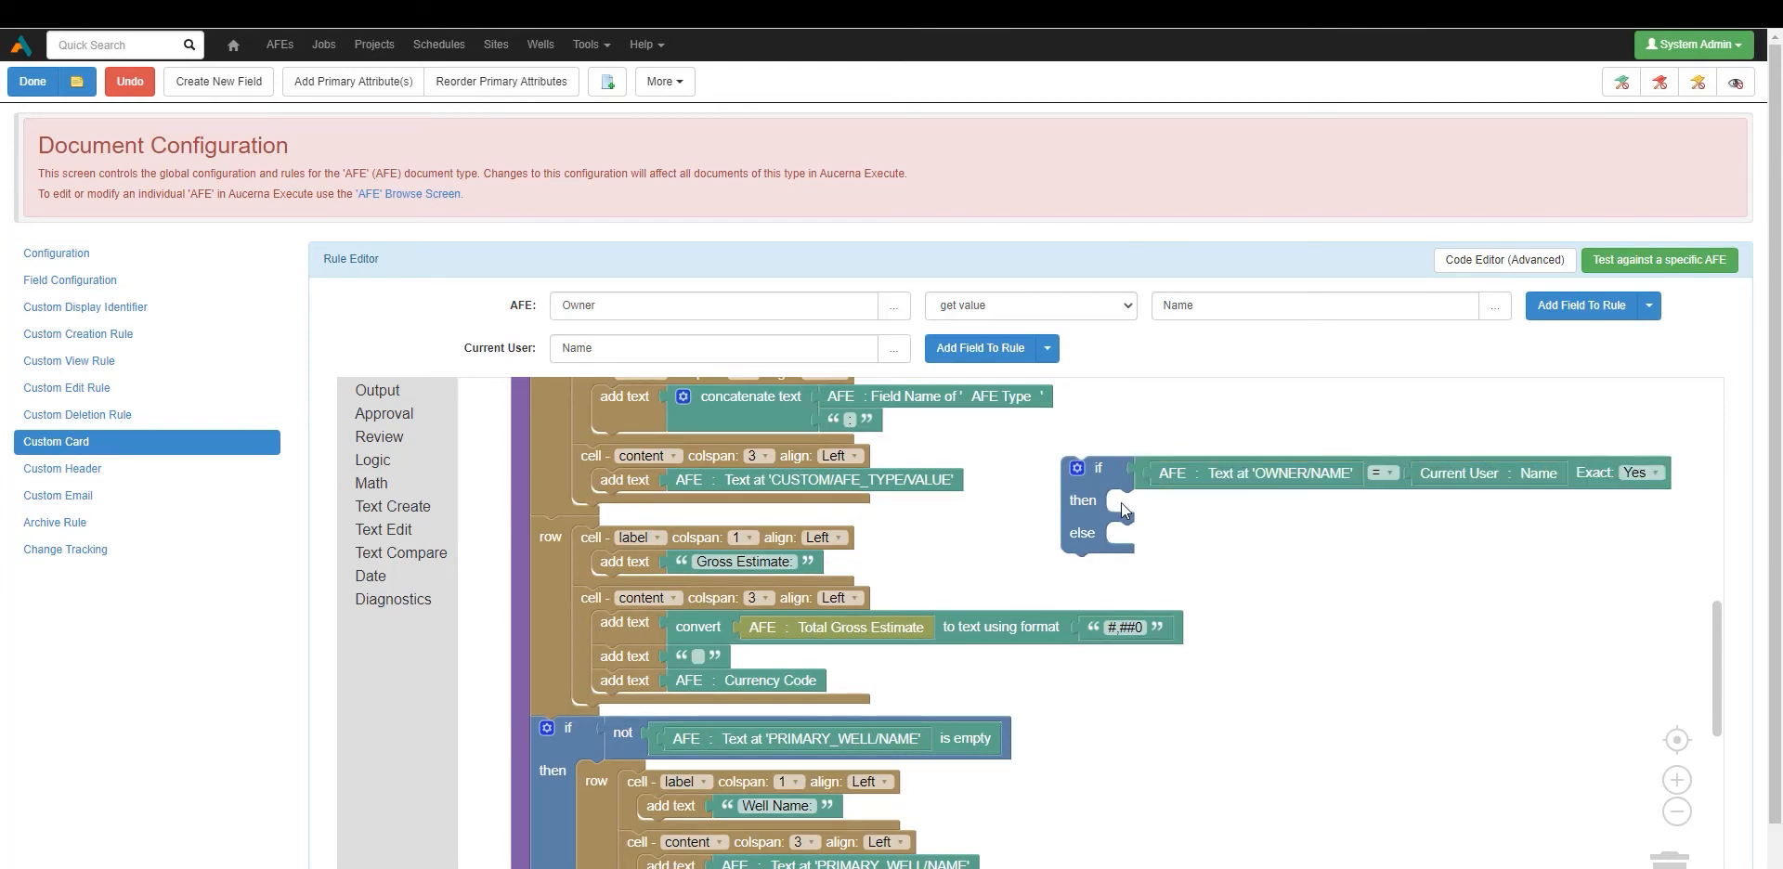
Put a new row in the then branch and move the Gross Estimate cells into it.
{"action": "left_click", "coordinate": [578, 542]}
{"action": "left_click", "coordinate": [405, 399]}
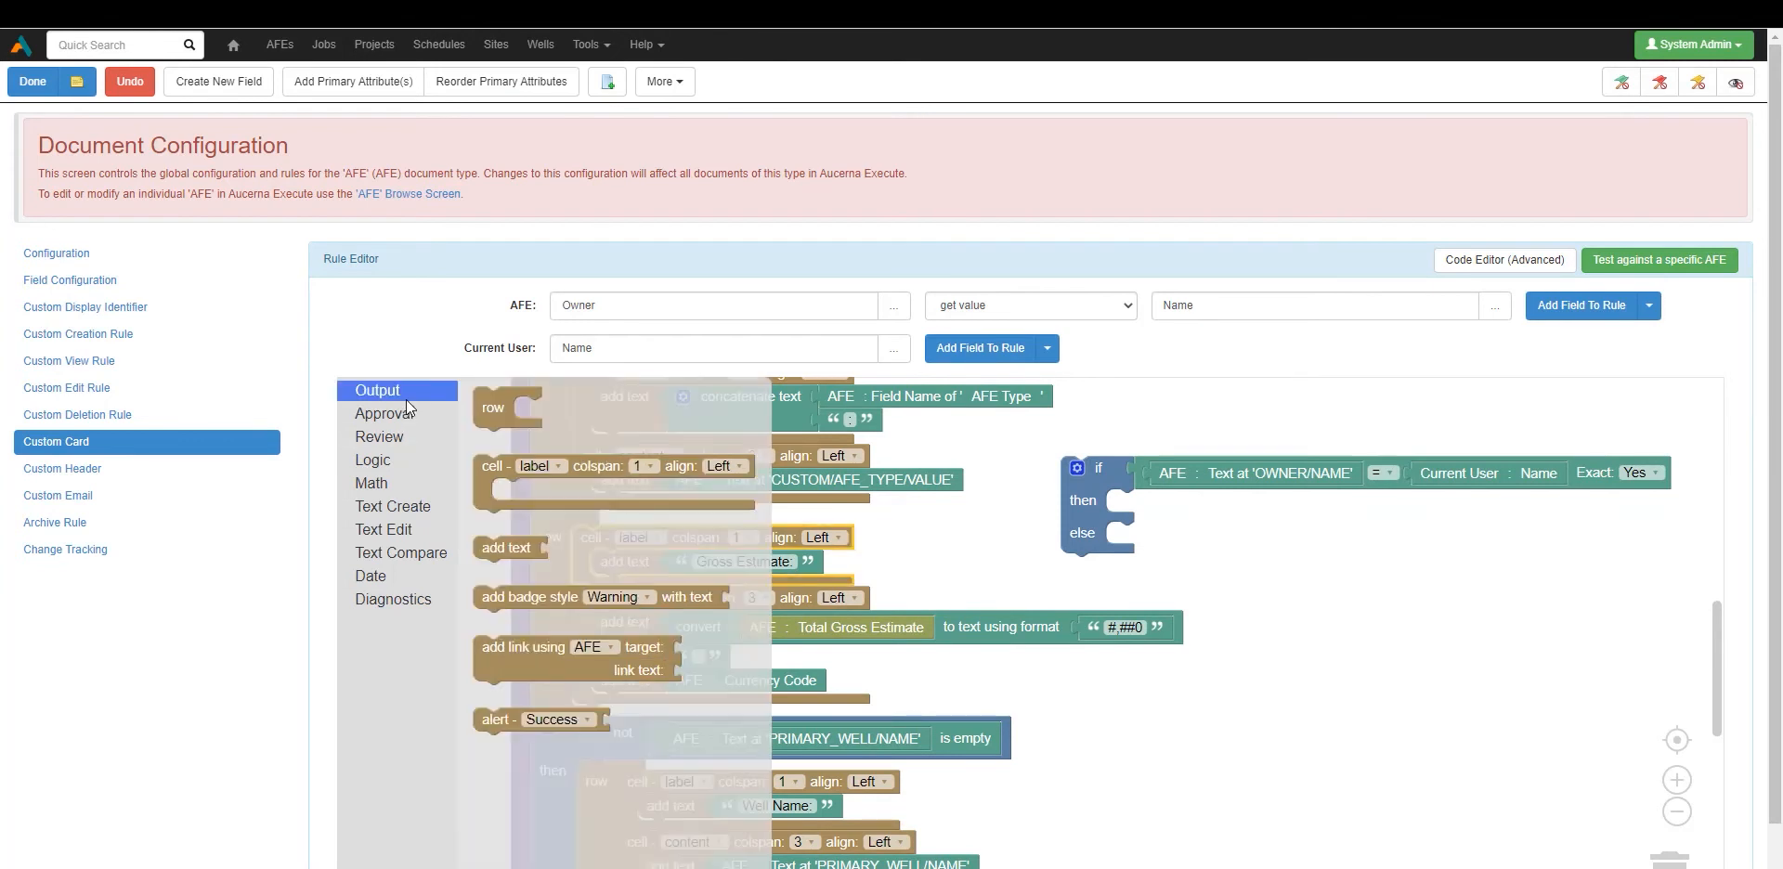
{"action": "left_click_drag", "start_coordinate": [509, 489], "coordinate": [1165, 516]}
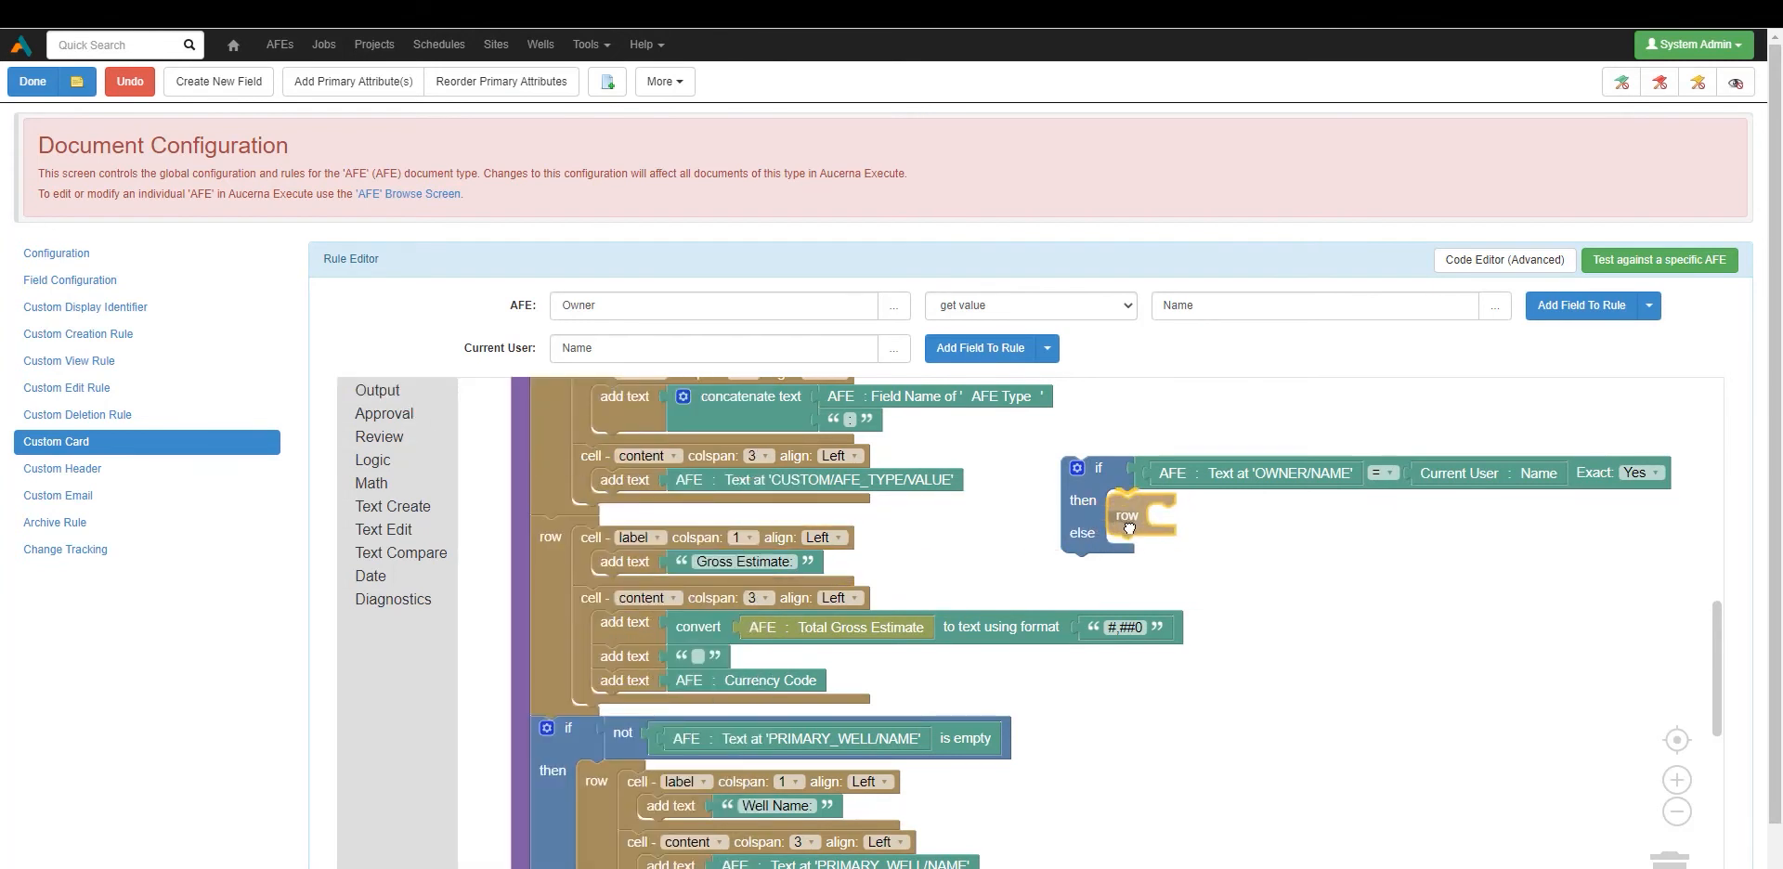
{"action": "left_click", "coordinate": [589, 543]}
{"action": "left_click_drag", "start_coordinate": [589, 544], "coordinate": [1173, 536]}
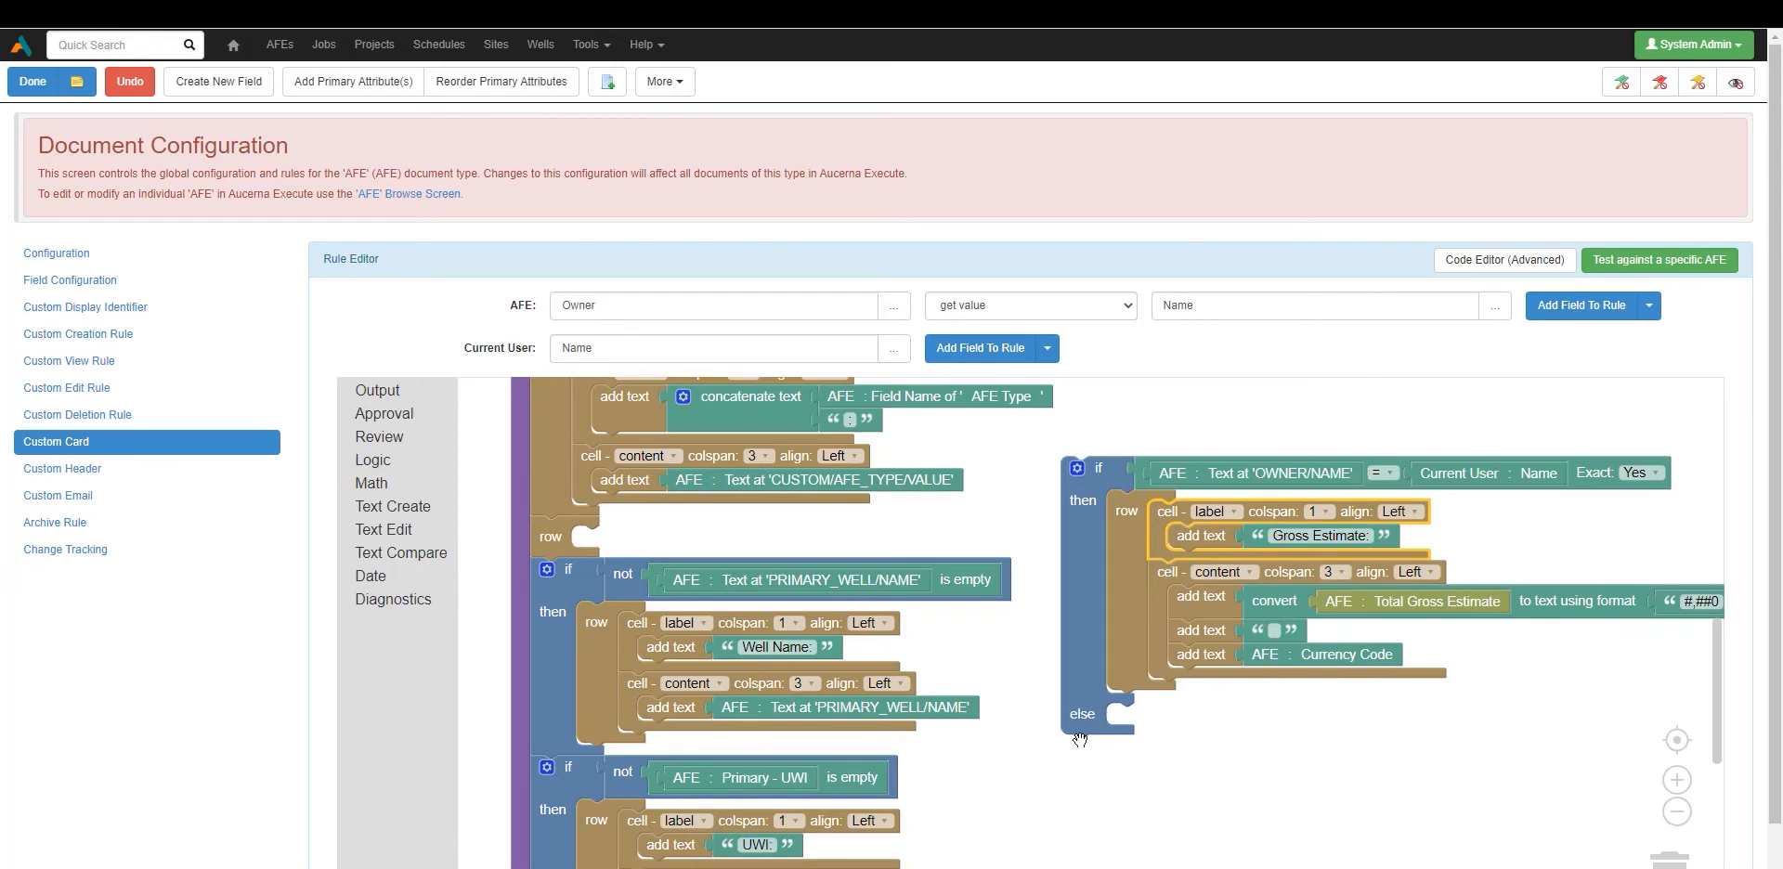
Add a row to the else branch holding a duplicate of the Gross Estimate label cell.
{"action": "left_click", "coordinate": [377, 390]}
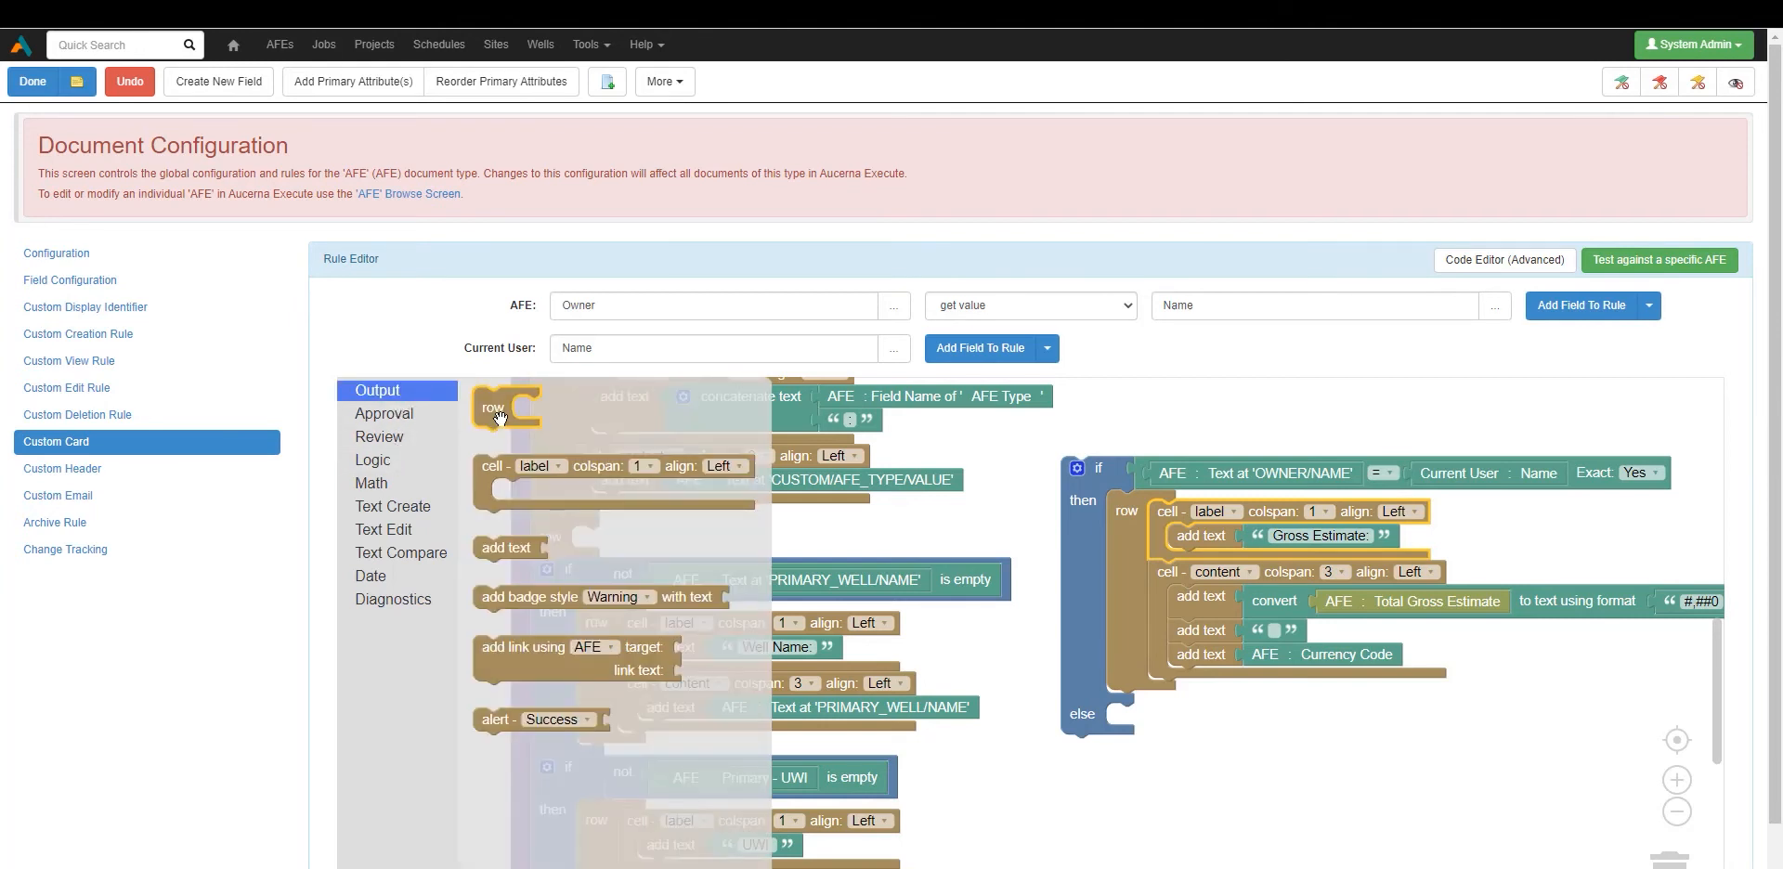
{"action": "left_click_drag", "start_coordinate": [501, 418], "coordinate": [1126, 742]}
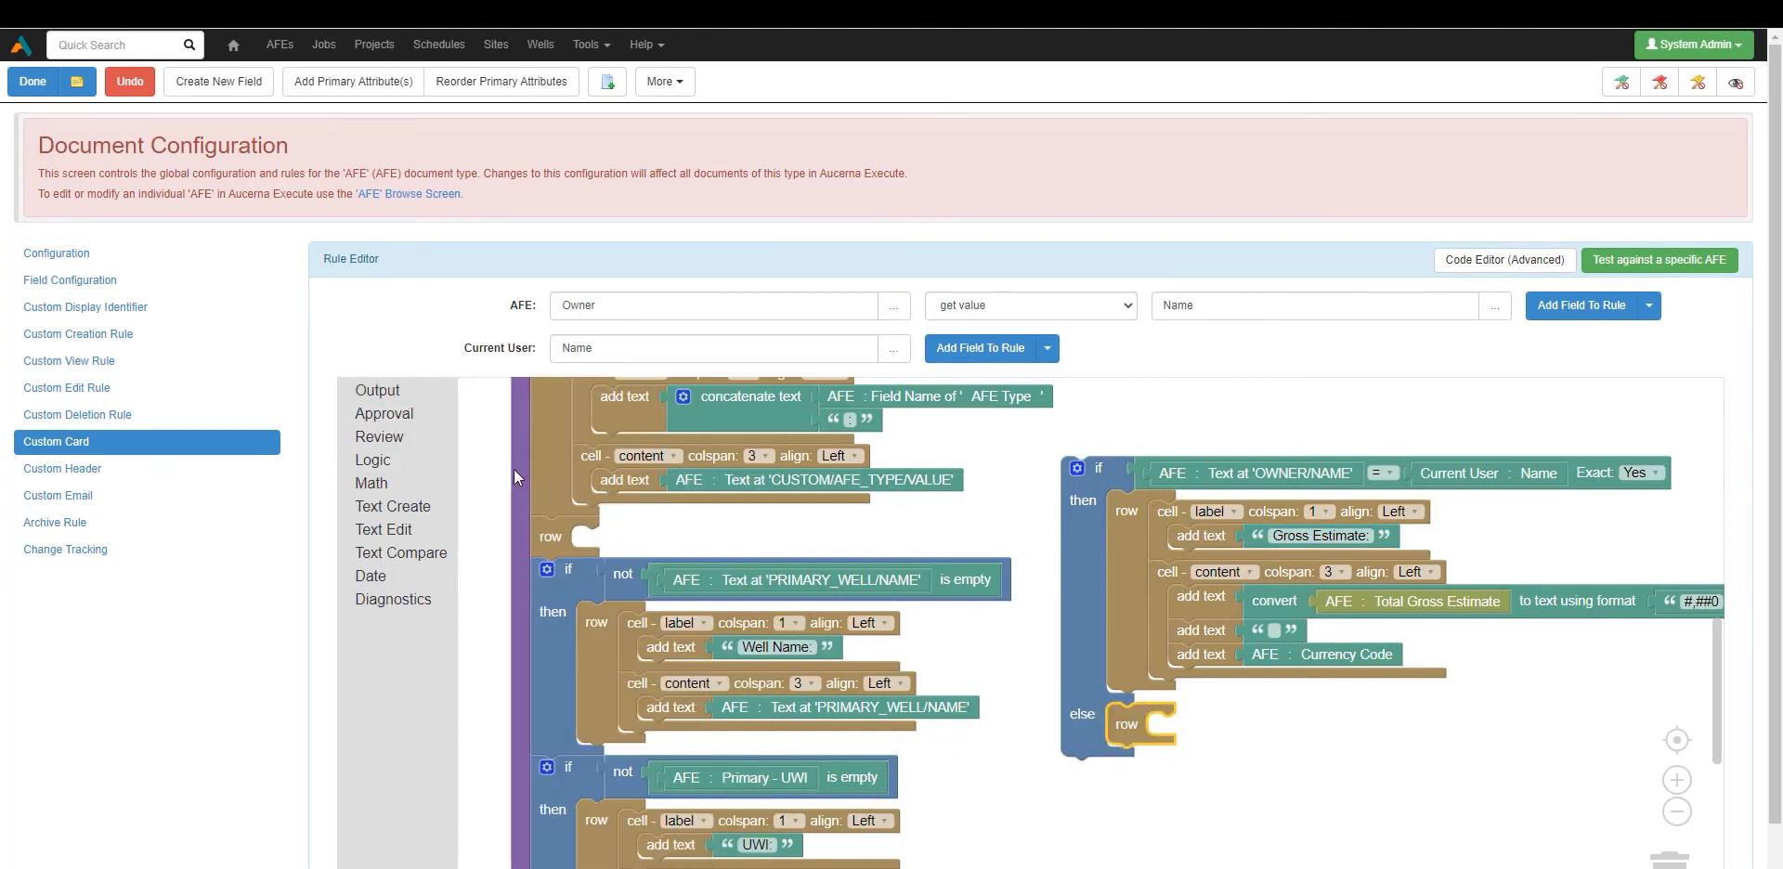
{"action": "left_click", "coordinate": [1166, 517]}
{"action": "right_click", "coordinate": [1167, 514]}
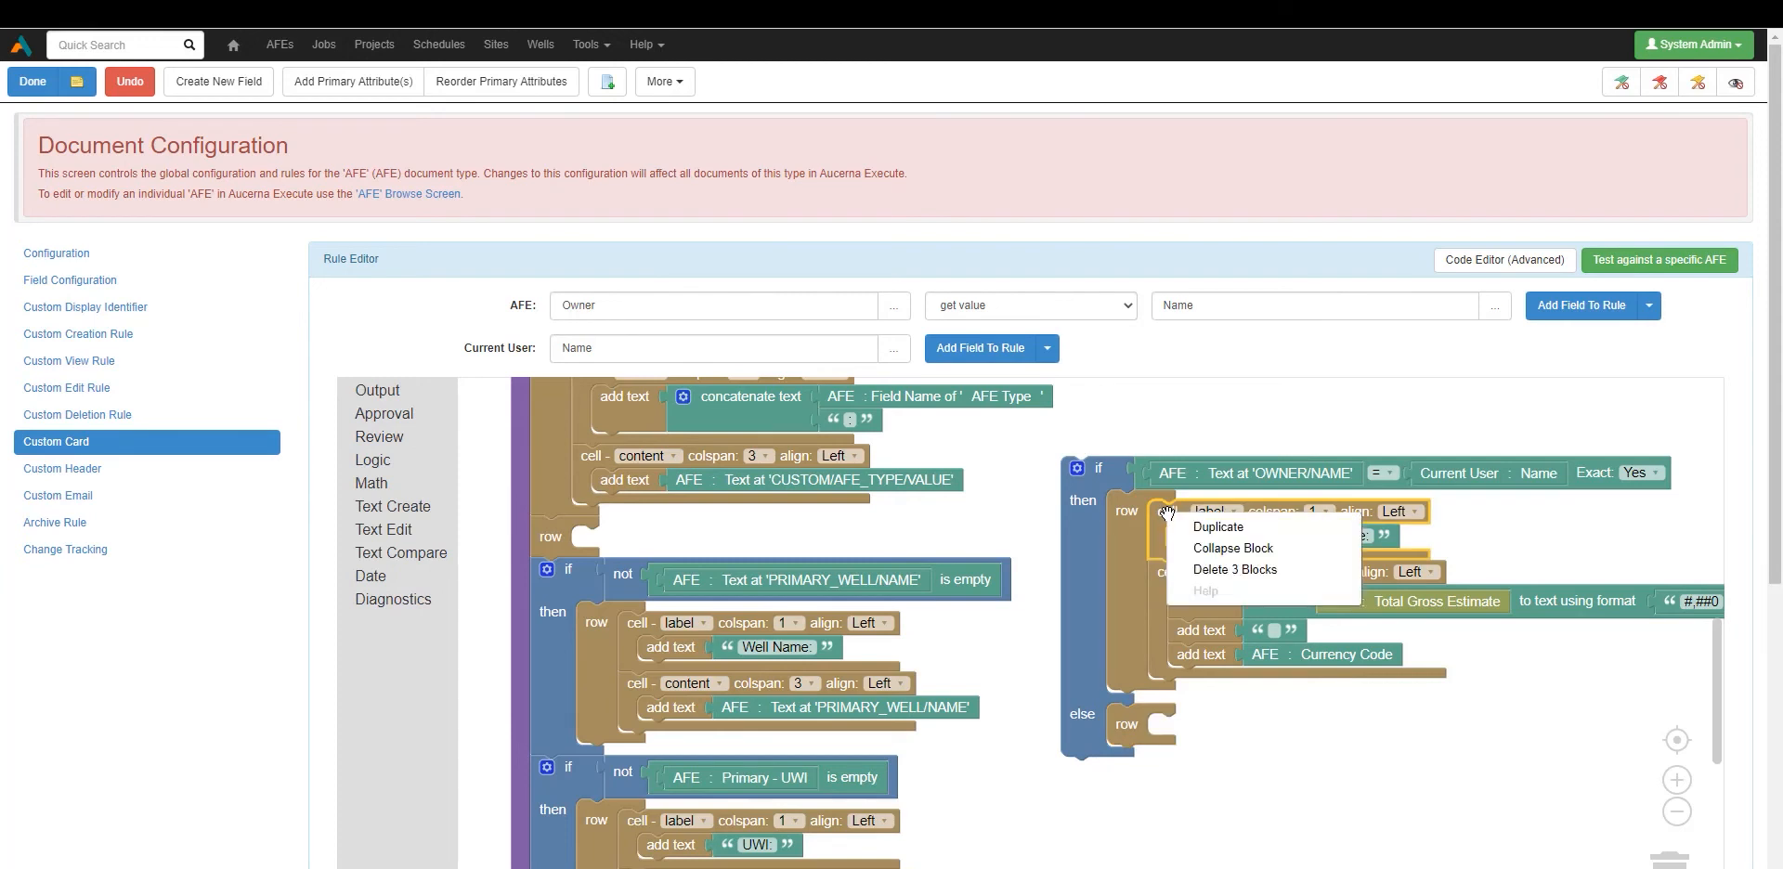
{"action": "left_click", "coordinate": [1189, 523]}
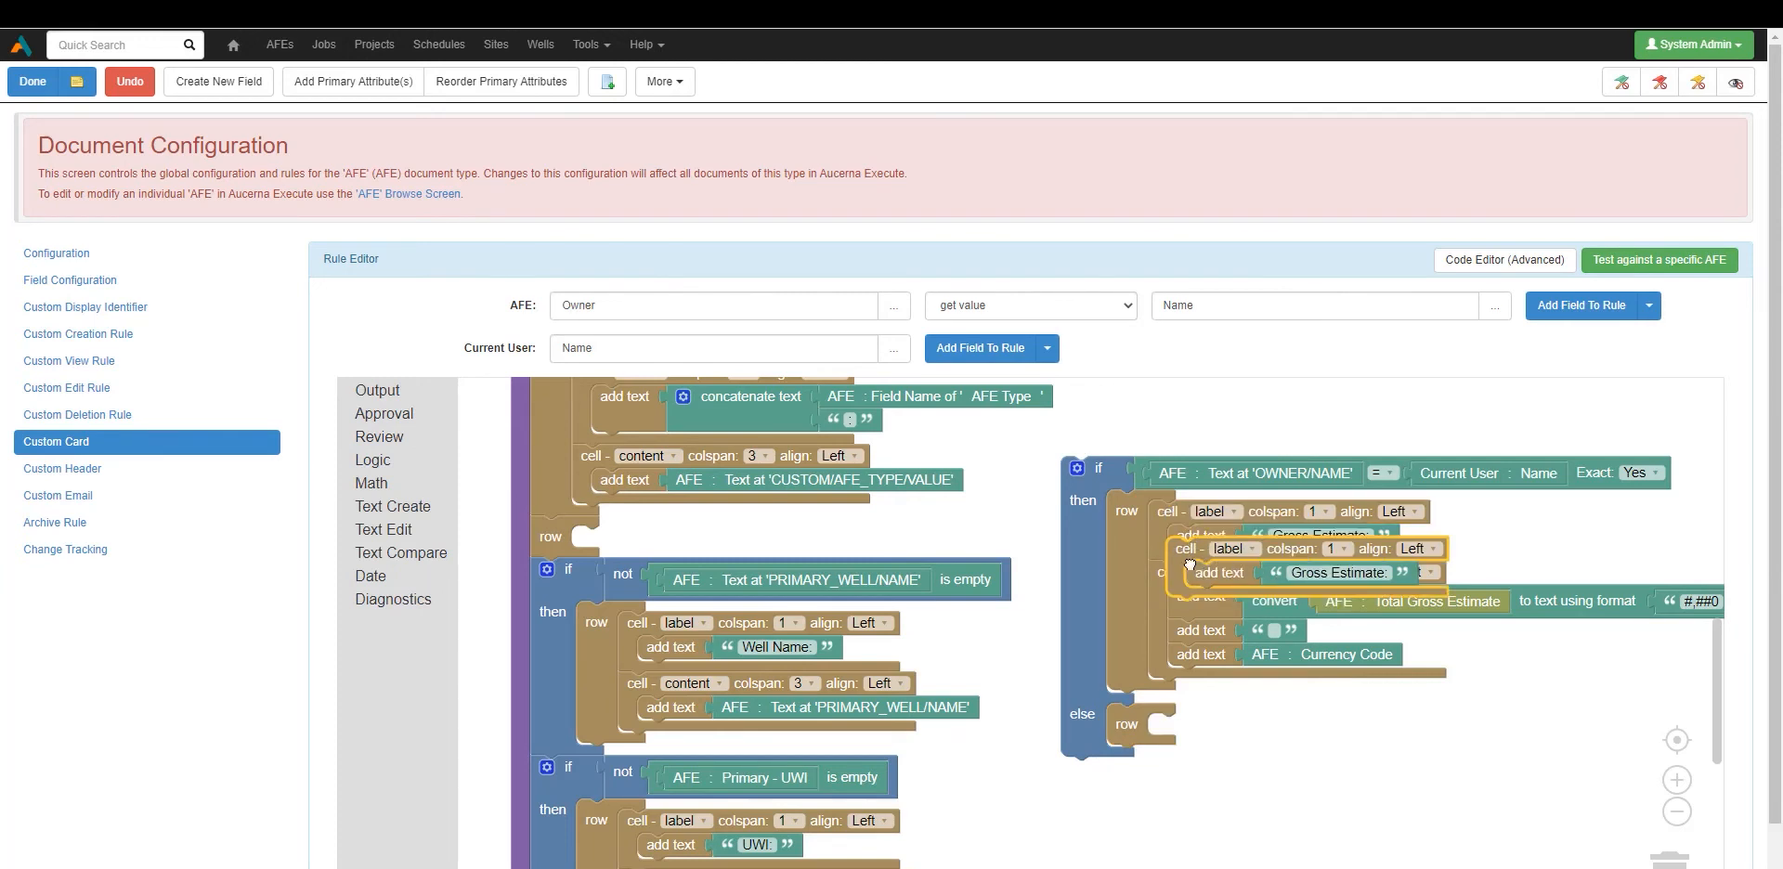
{"action": "left_click_drag", "start_coordinate": [1191, 548], "coordinate": [1175, 729]}
{"action": "left_click", "coordinate": [1275, 749]}
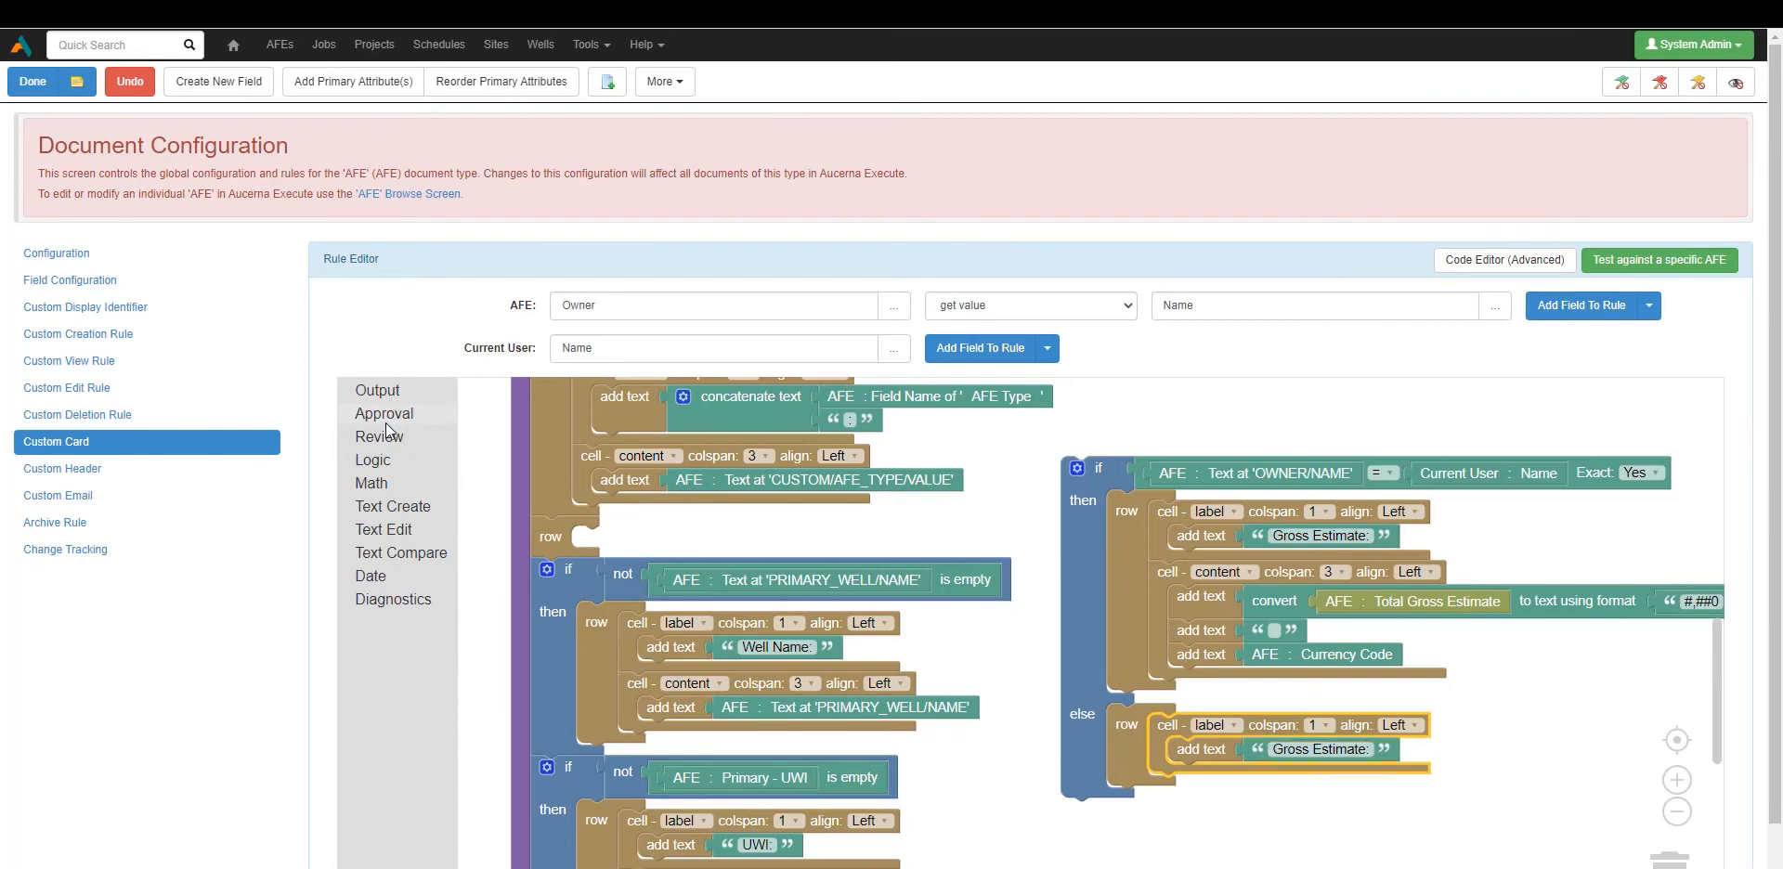
Add a content cell spanning 3 columns with an add-text block to the else row.
{"action": "left_click", "coordinate": [397, 392]}
{"action": "left_click_drag", "start_coordinate": [497, 492], "coordinate": [1163, 806]}
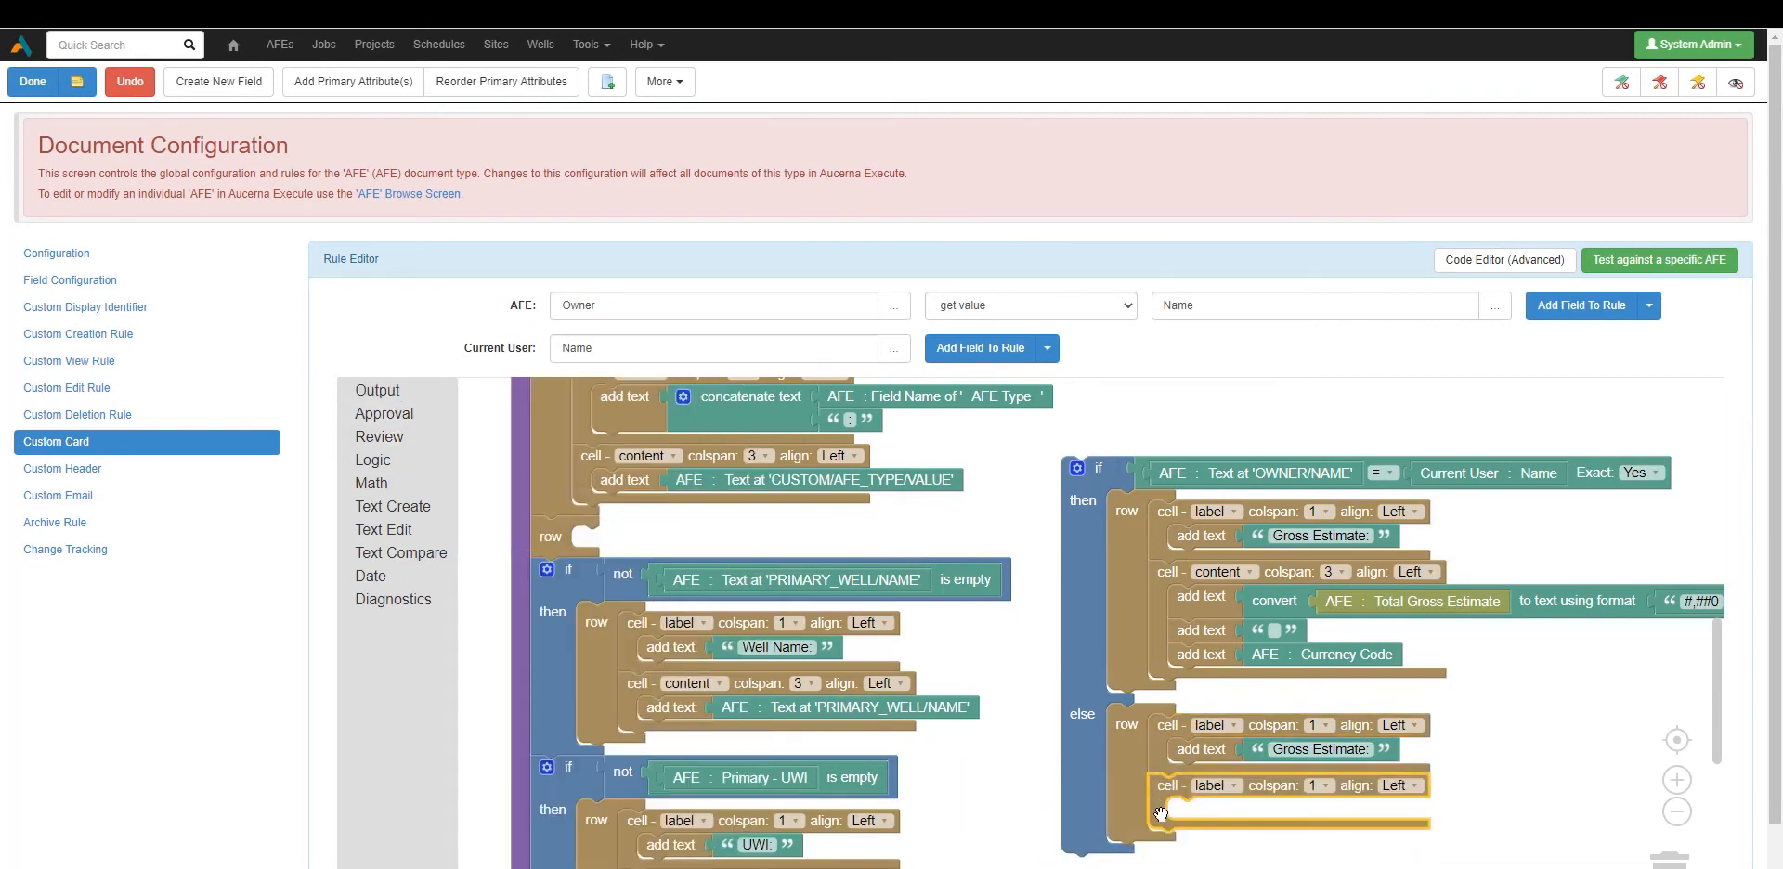
{"action": "left_click", "coordinate": [1231, 789]}
{"action": "left_click", "coordinate": [1233, 825]}
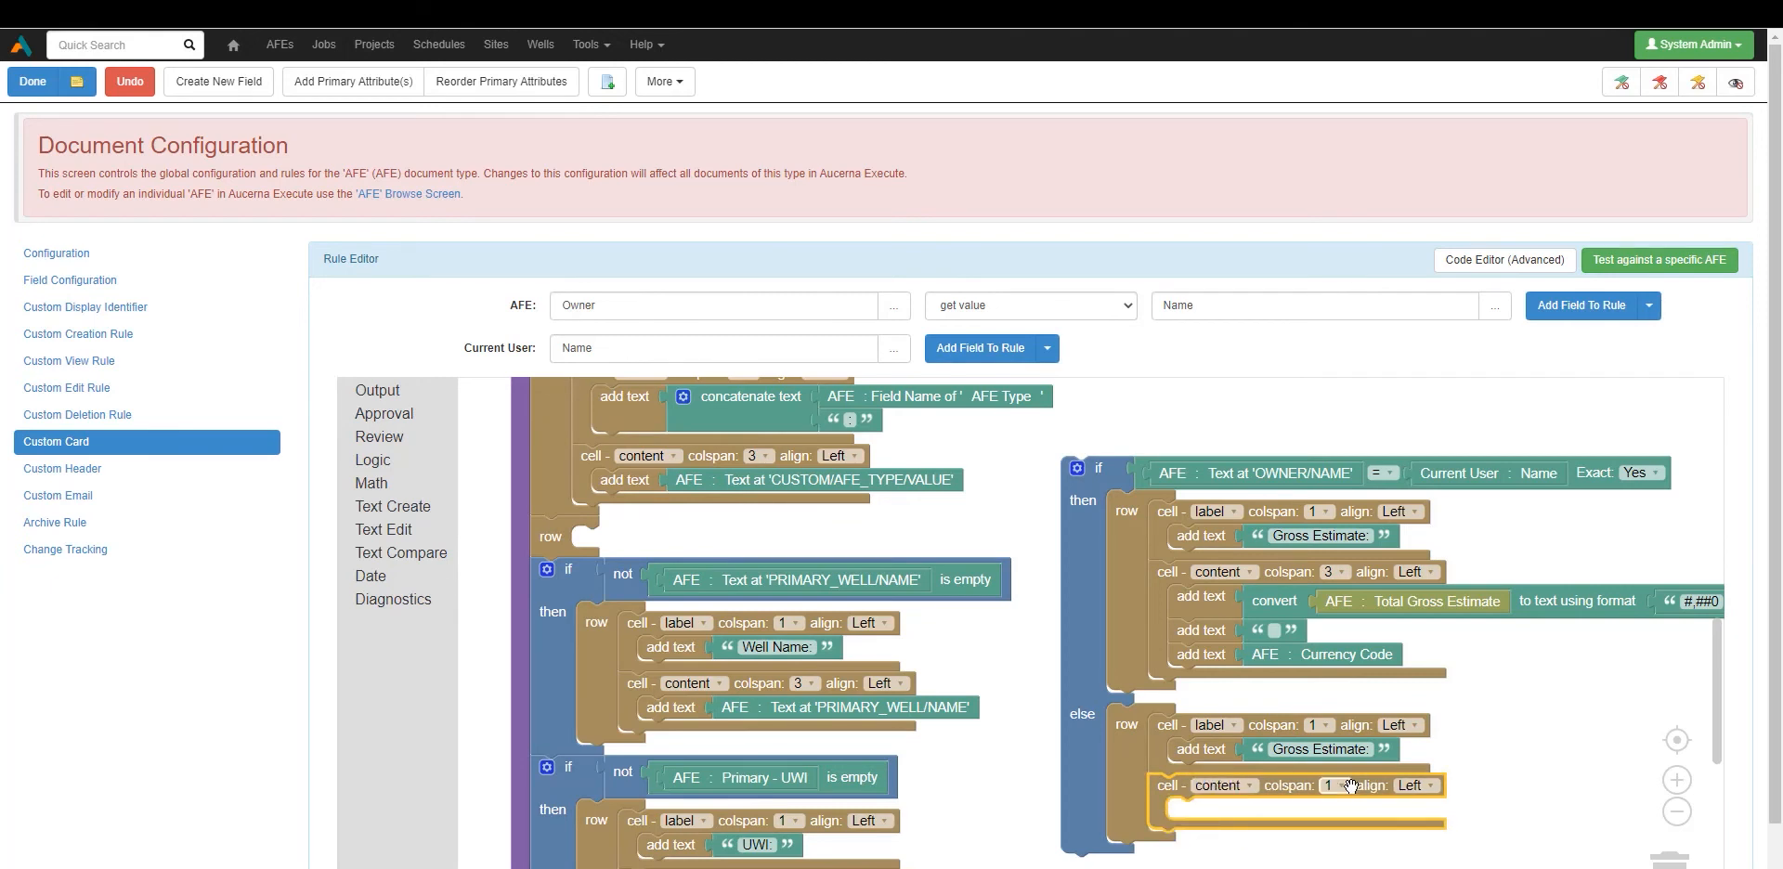
{"action": "left_click", "coordinate": [1344, 786]}
{"action": "left_click", "coordinate": [1364, 645]}
{"action": "left_click", "coordinate": [389, 393]}
{"action": "left_click_drag", "start_coordinate": [507, 557], "coordinate": [1201, 819]}
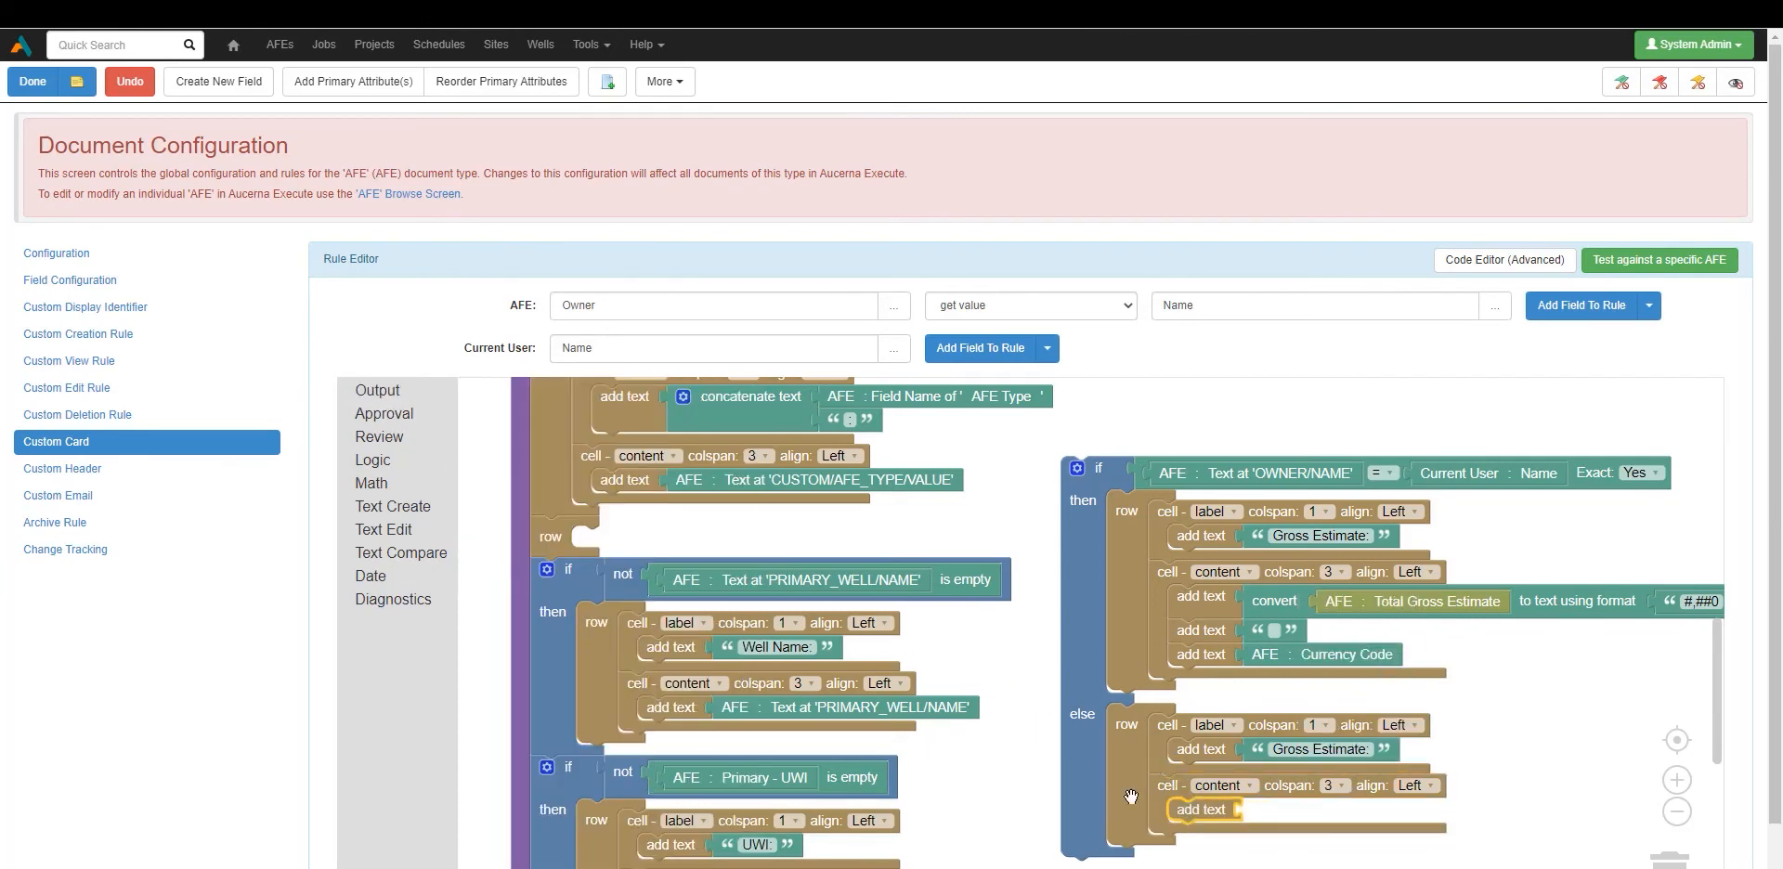
Fill the add-text slot with the text 'Please see AFE Owner for AFE Estimate'.
{"action": "left_click", "coordinate": [409, 507]}
{"action": "left_click_drag", "start_coordinate": [524, 413], "coordinate": [1295, 817]}
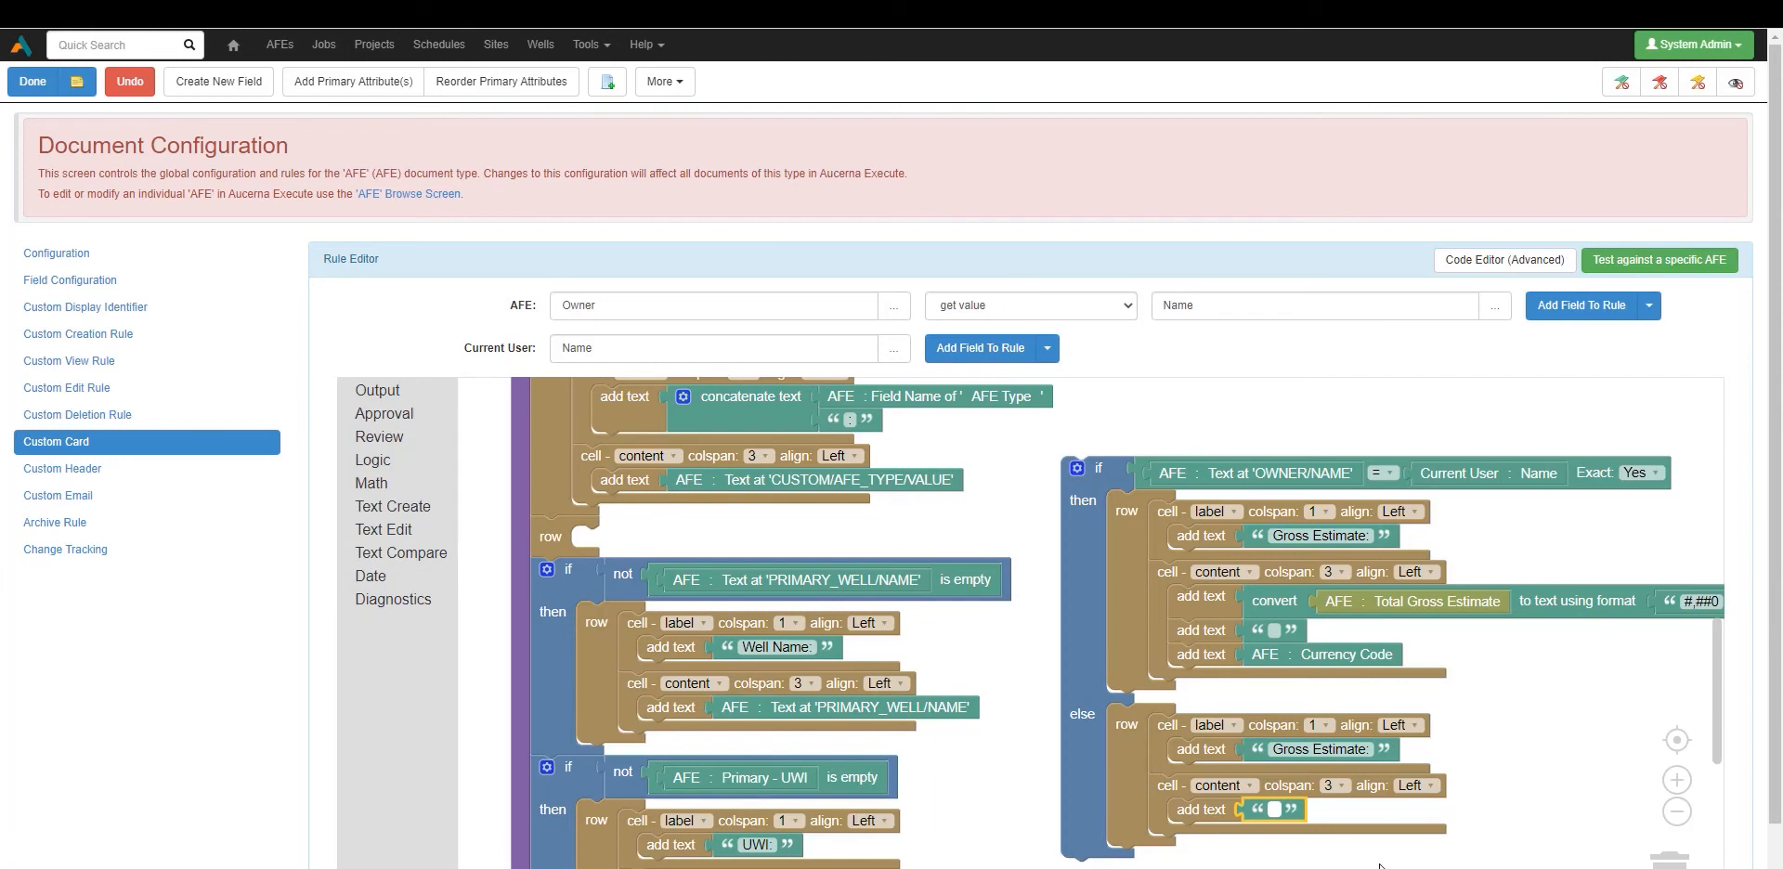
{"action": "type", "text": "Please see A"}
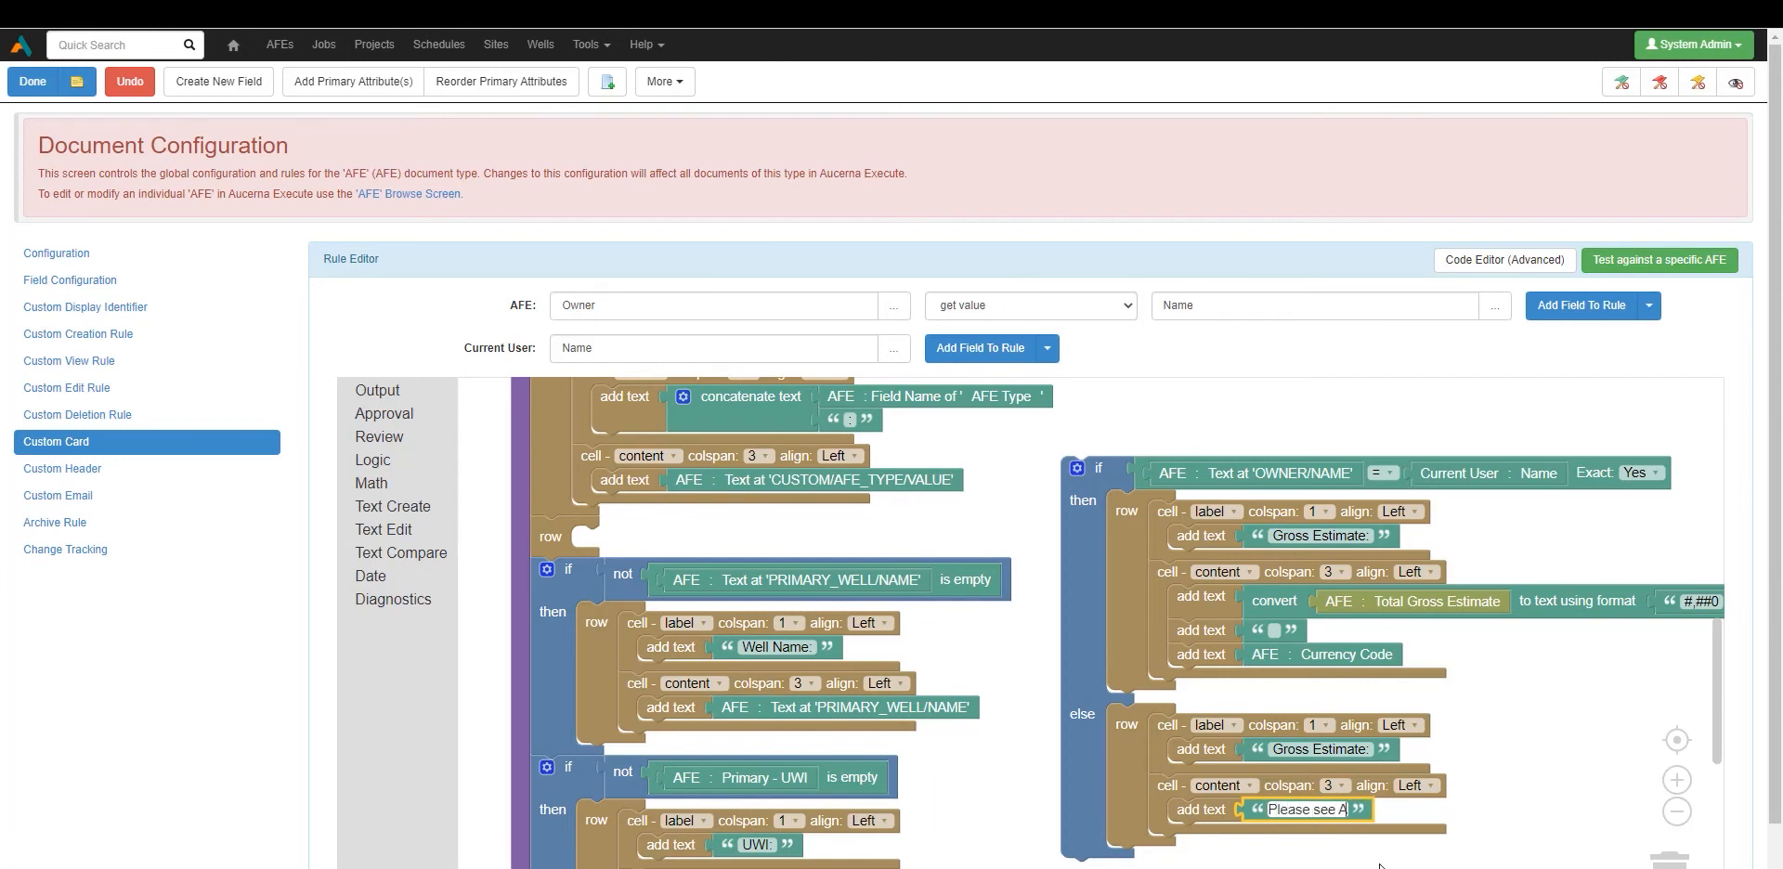
{"action": "type", "text": "FE Owner"}
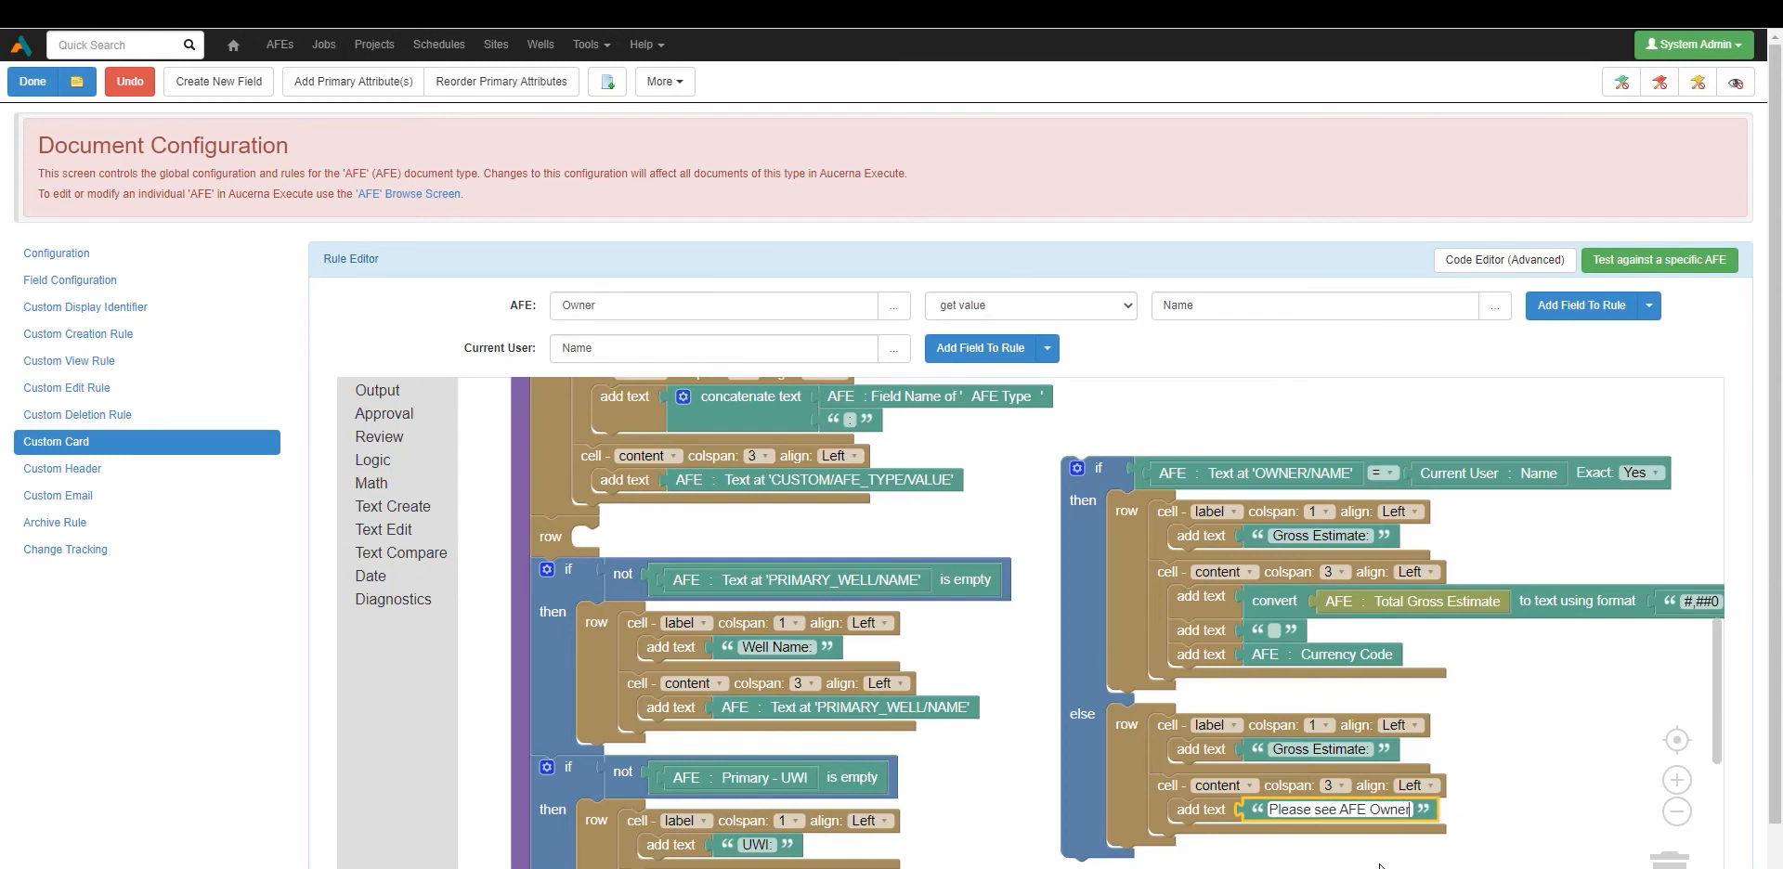
{"action": "type", "text": " for AFE E"}
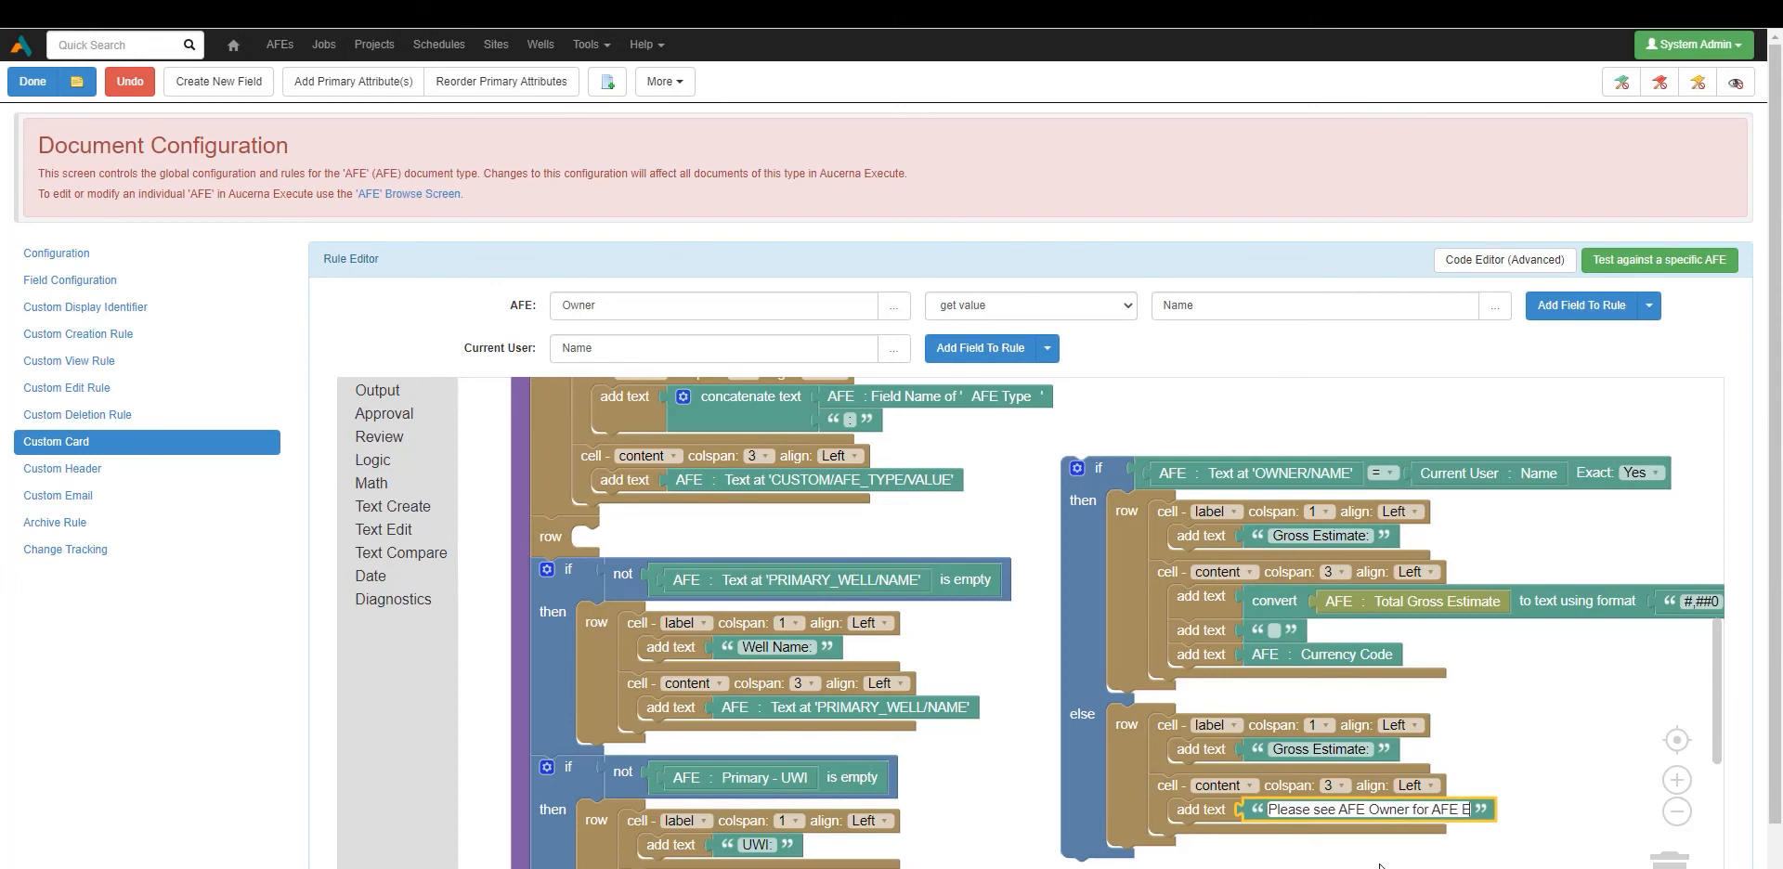
{"action": "type", "text": "stimate"}
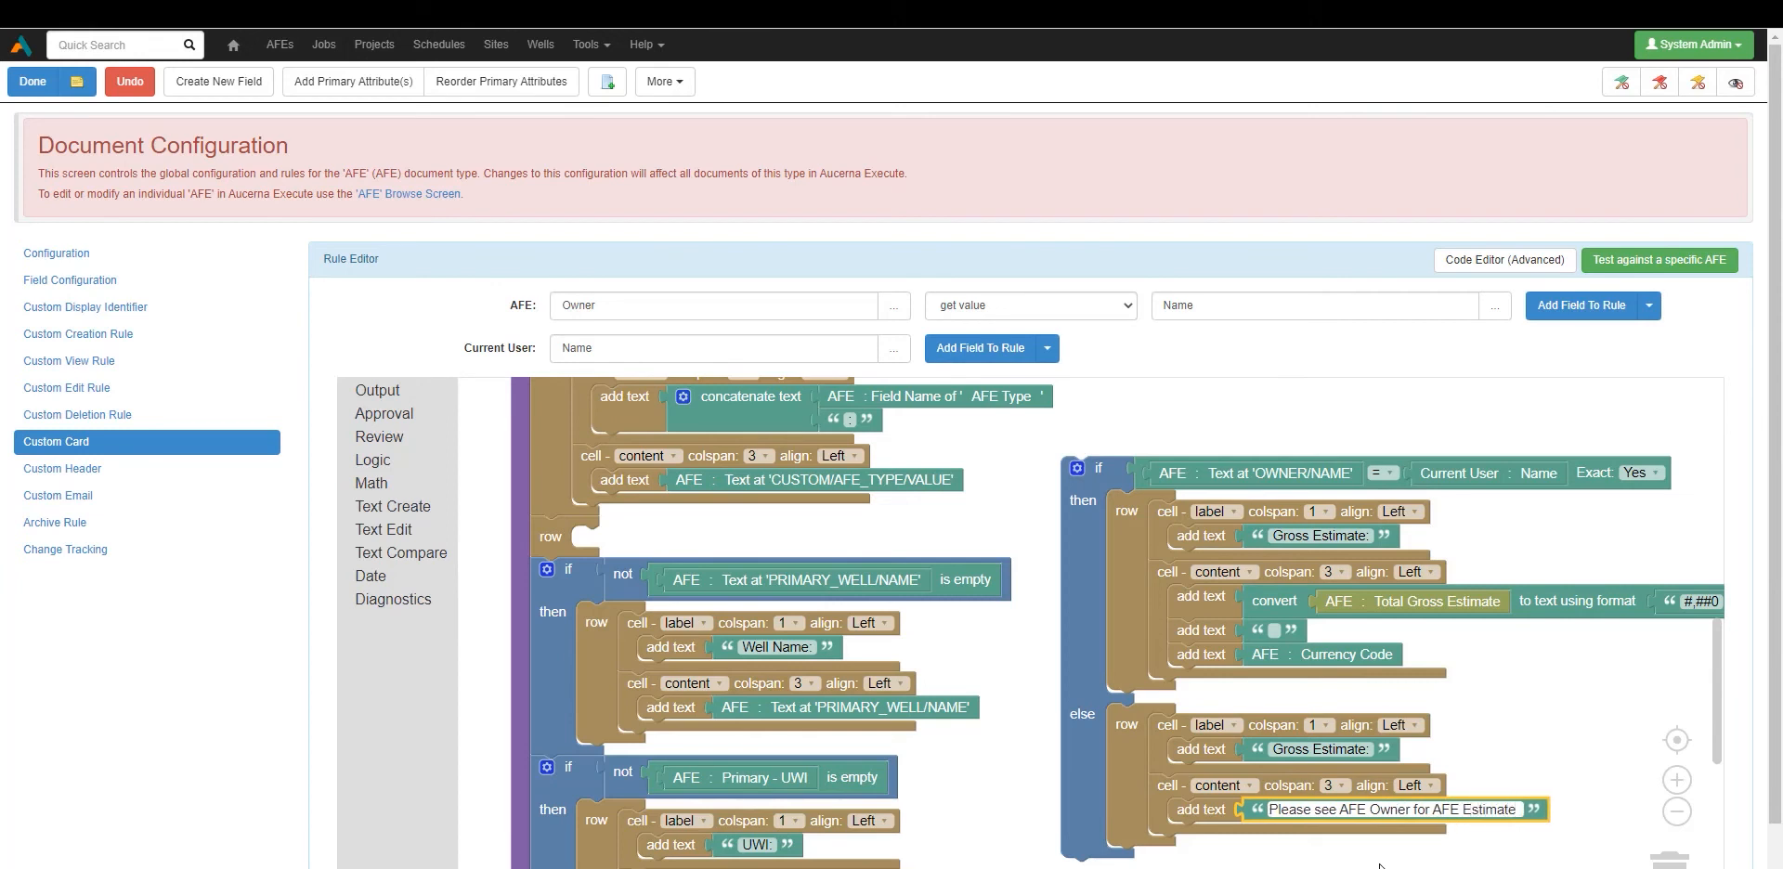
{"action": "left_click", "coordinate": [1495, 717]}
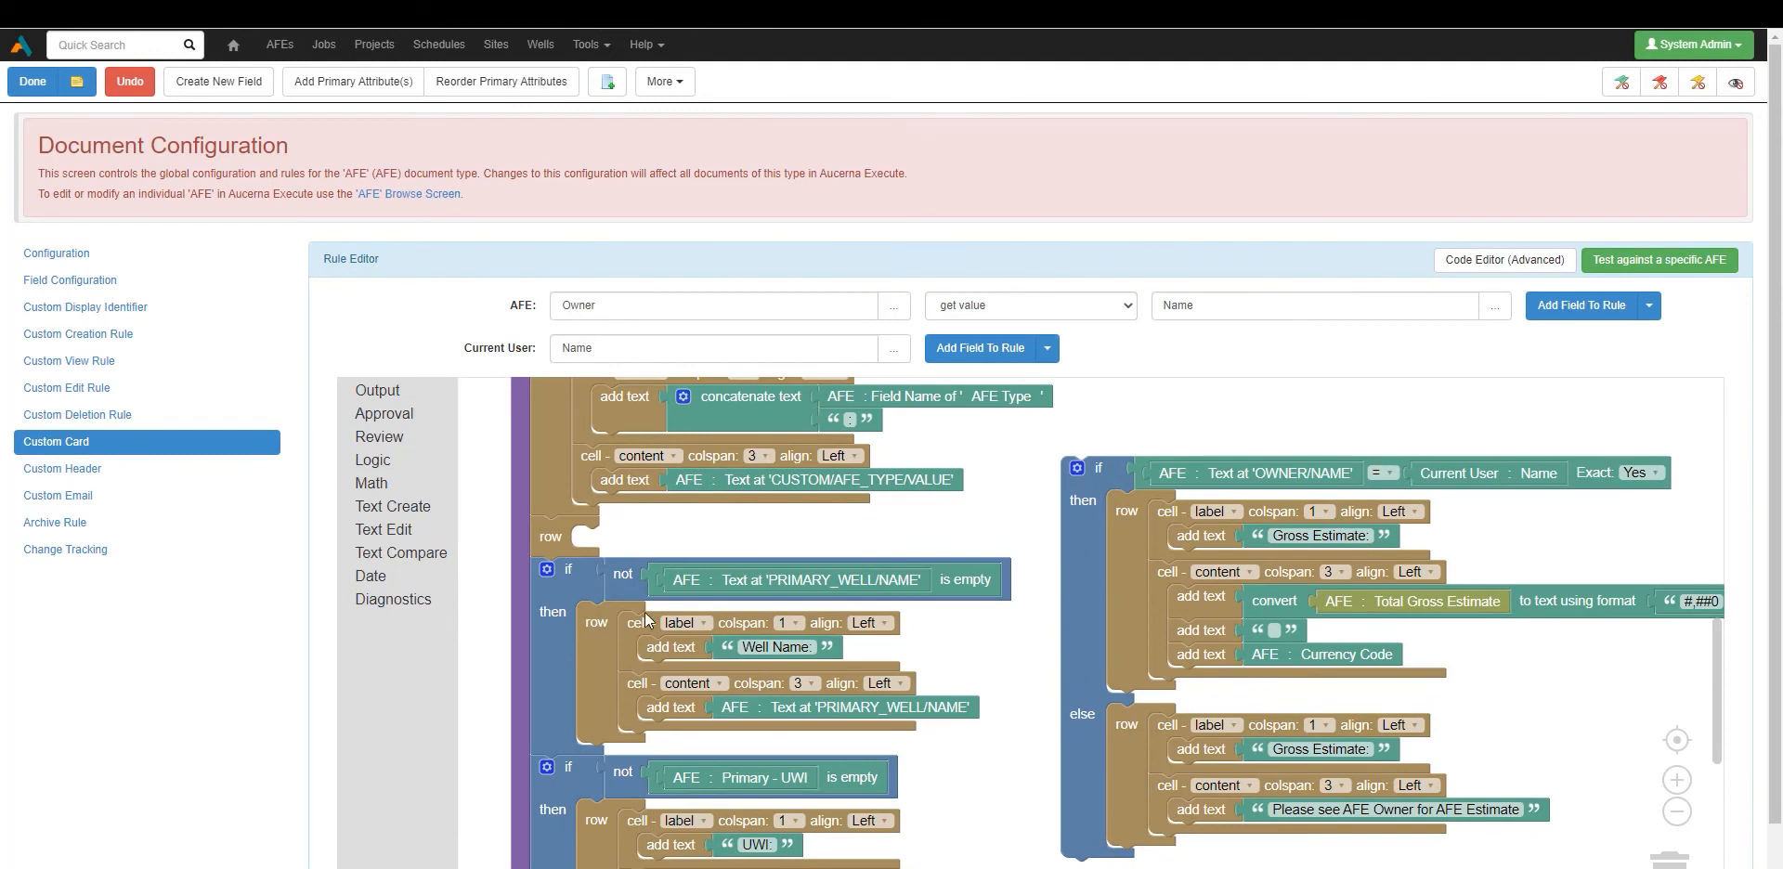
Delete the leftover empty row, slot the owner if block in its place, and save the card.
{"action": "left_click", "coordinate": [551, 539]}
{"action": "key", "text": "Delete"}
{"action": "left_click_drag", "start_coordinate": [1085, 491], "coordinate": [551, 548]}
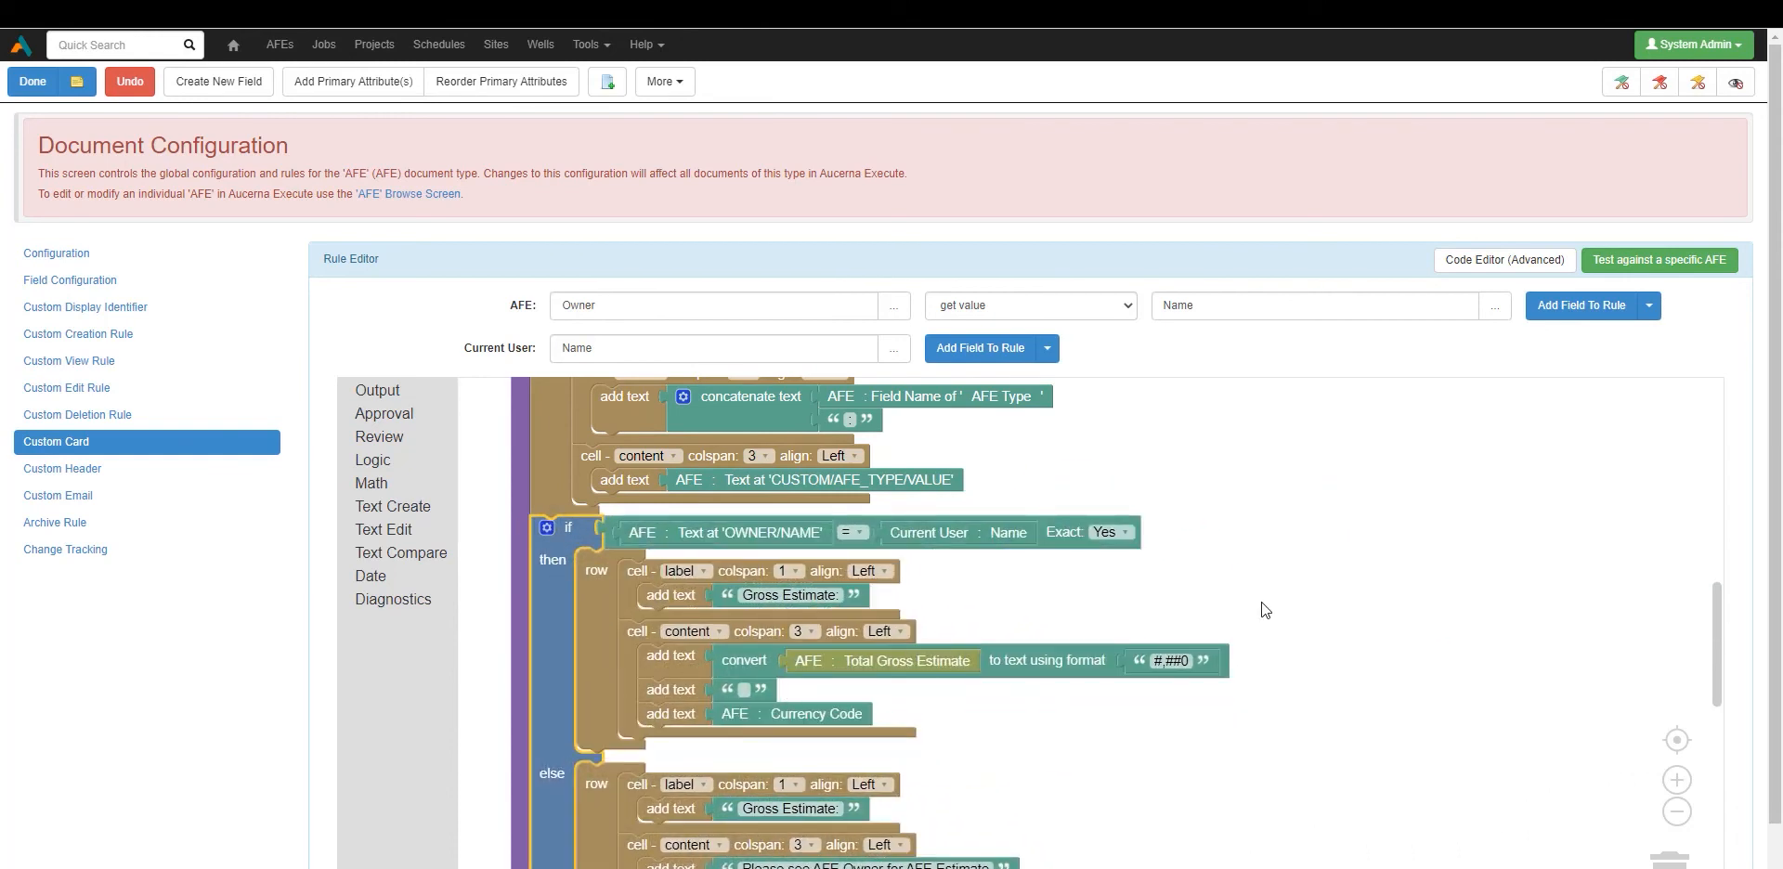
{"action": "mouse_move", "coordinate": [1720, 601]}
{"action": "left_mouse_down"}
{"action": "mouse_move", "coordinate": [1720, 647]}
{"action": "mouse_move", "coordinate": [1715, 615]}
{"action": "left_mouse_up"}
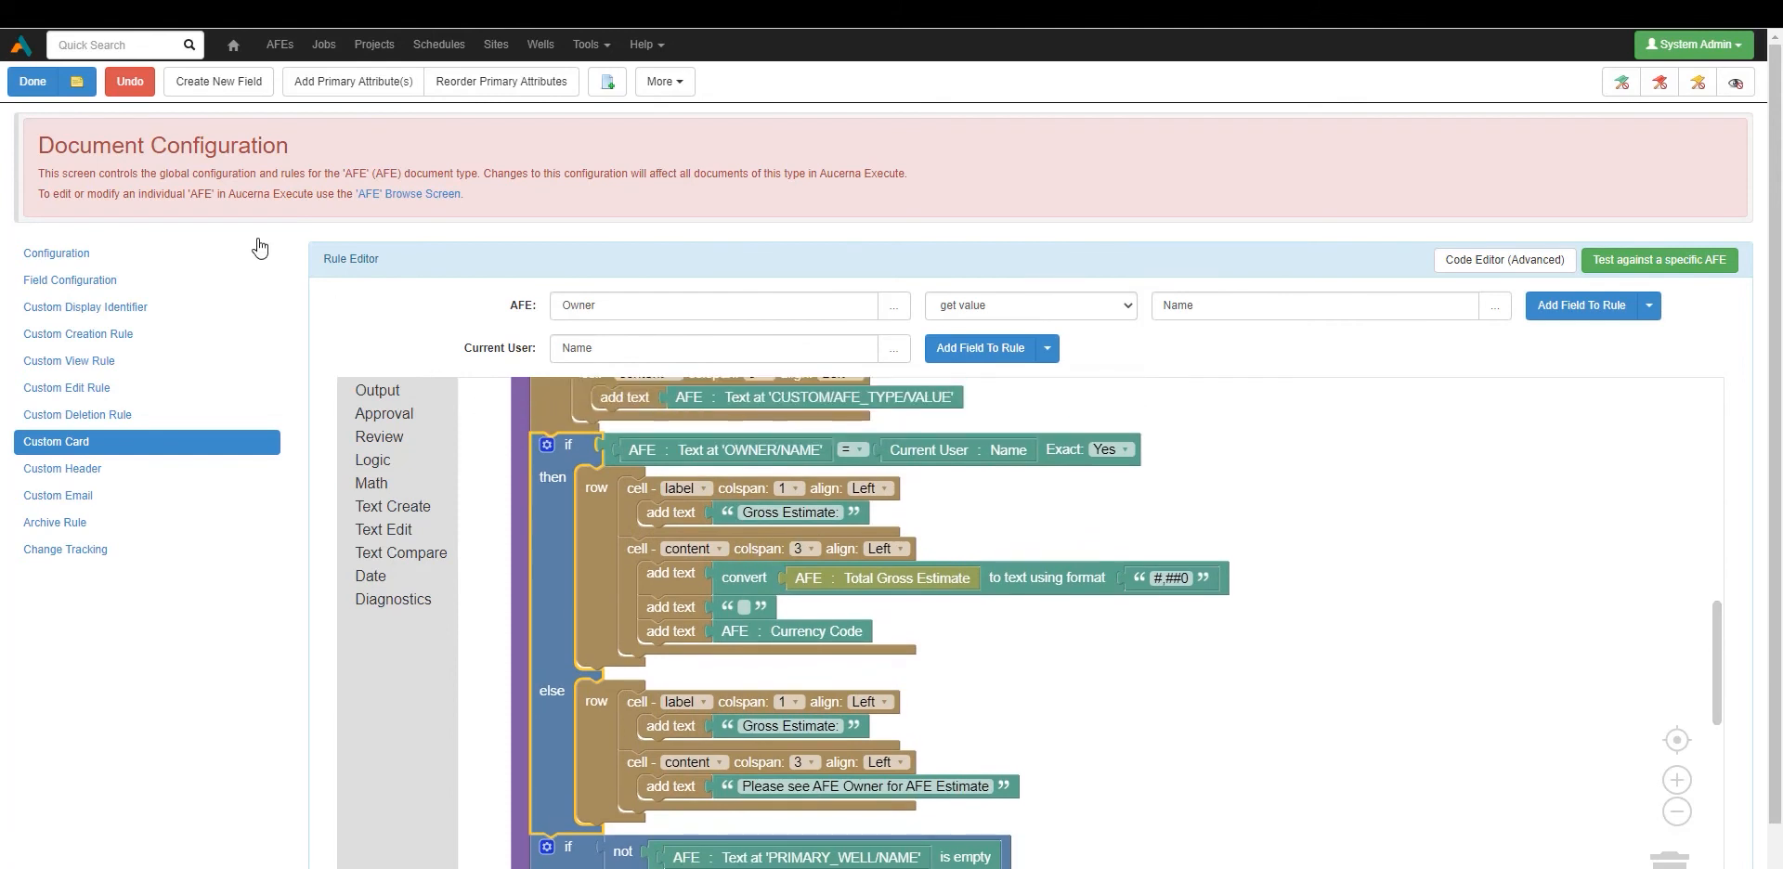
{"action": "left_click", "coordinate": [22, 82]}
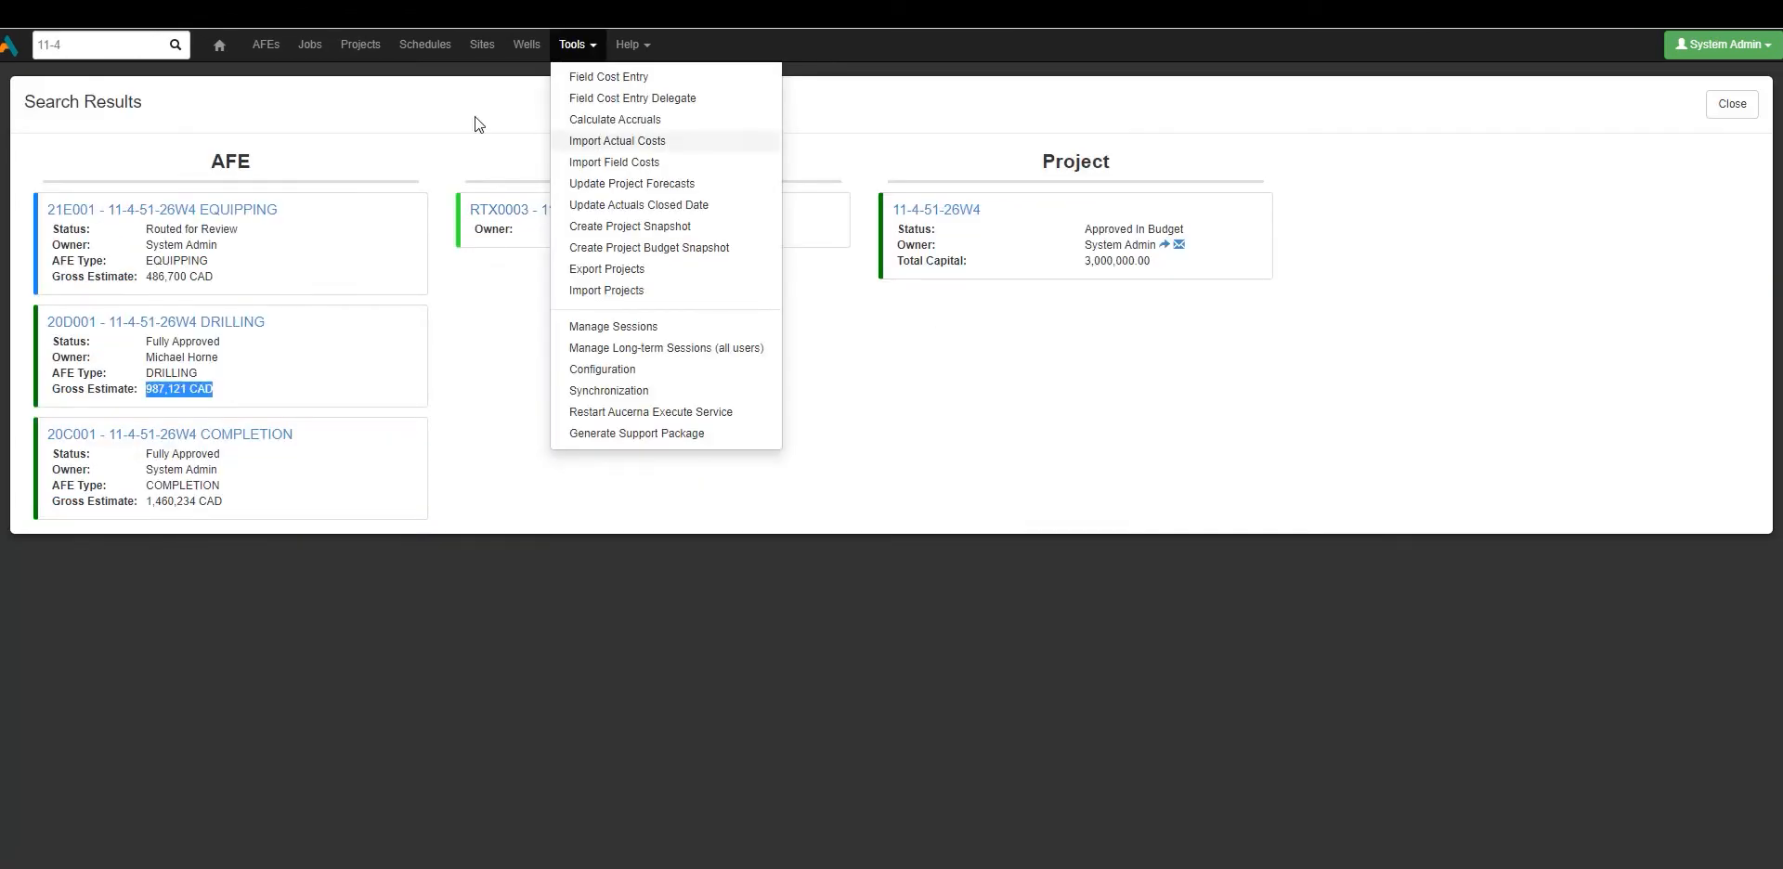
Rerun the 11-4 search and confirm the EQUIPPING AFE still shows 486,700 CAD.
{"action": "left_click", "coordinate": [41, 44]}
{"action": "key", "text": "Return"}
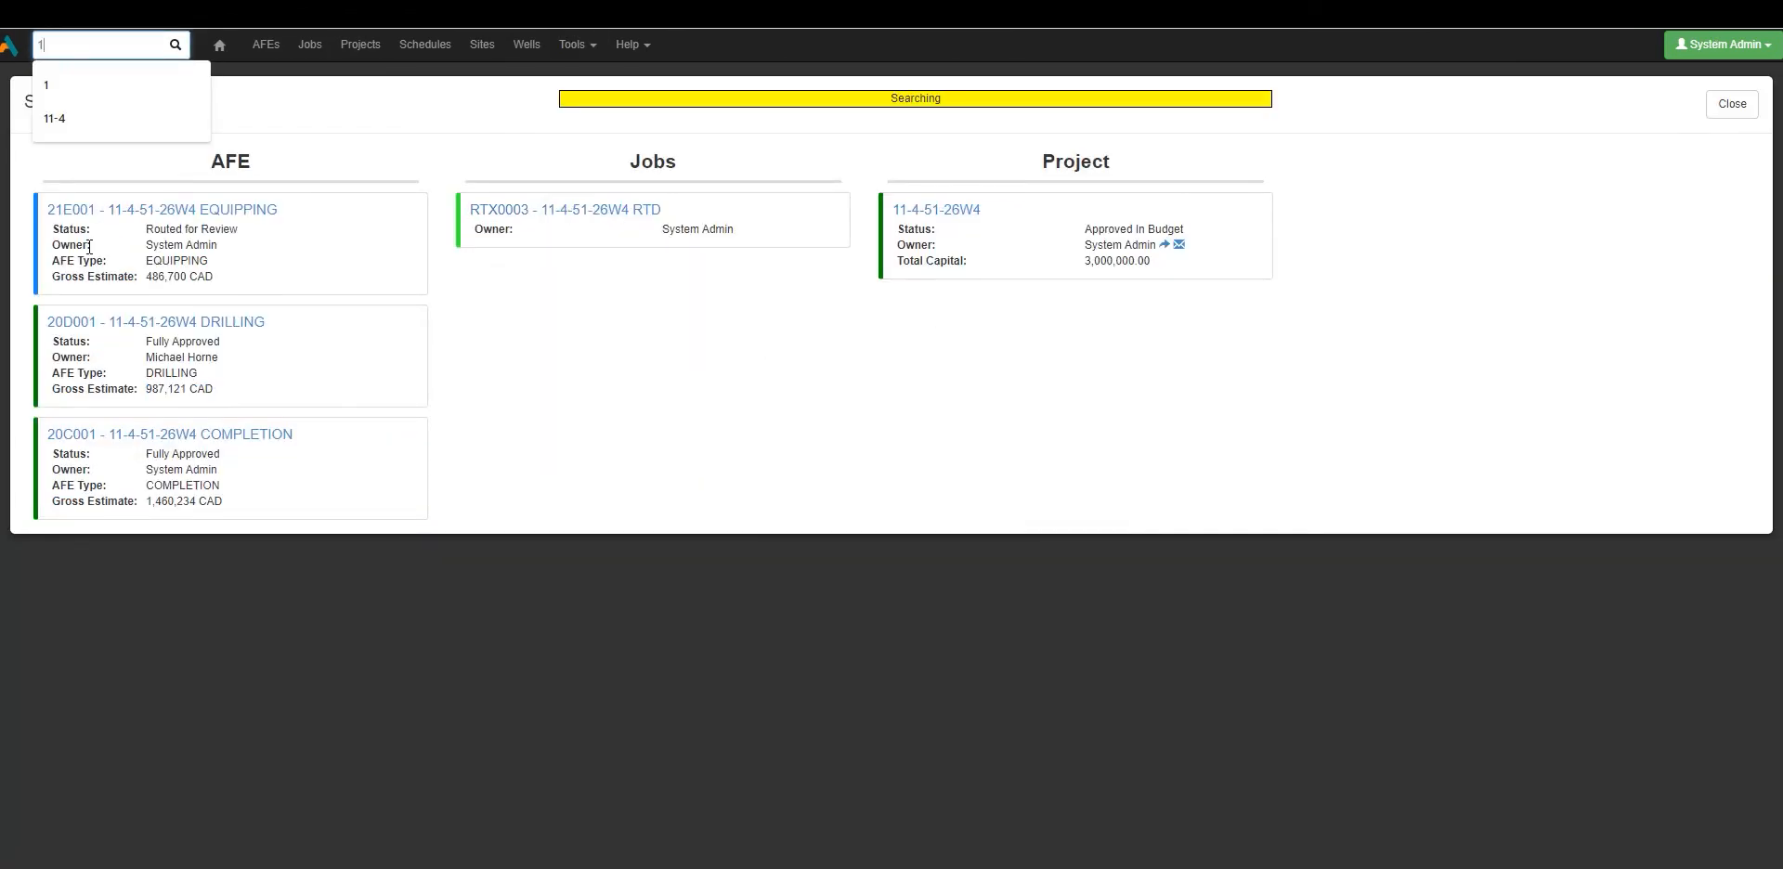
{"action": "left_click", "coordinate": [89, 246]}
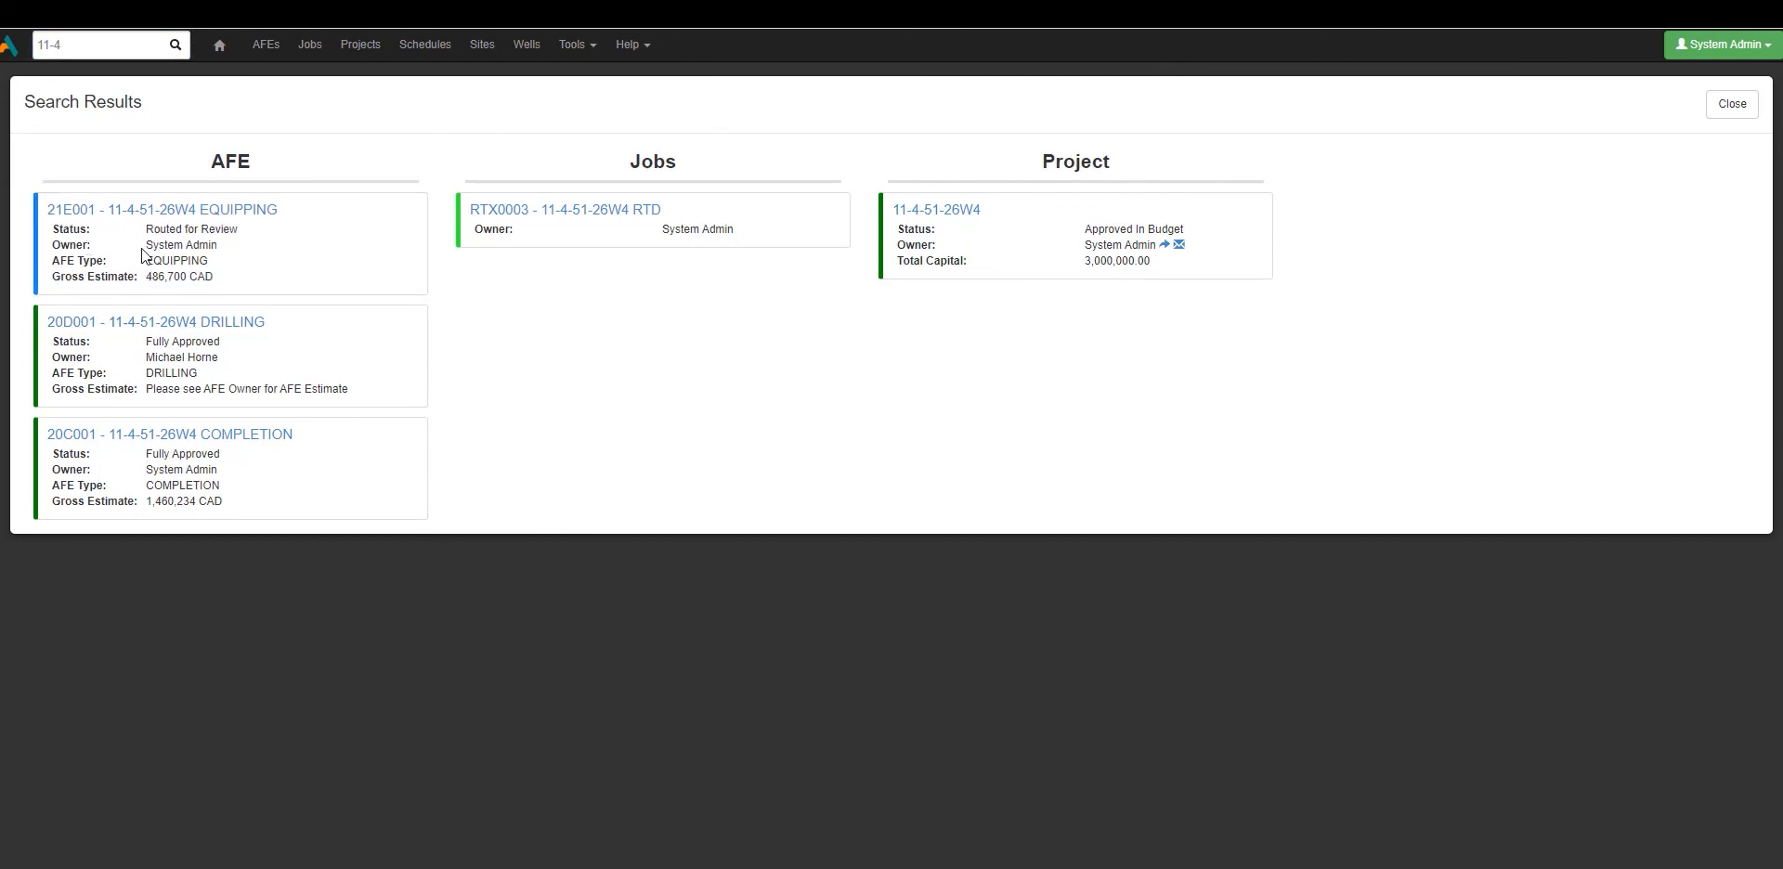
{"action": "left_click_drag", "start_coordinate": [145, 244], "coordinate": [222, 245]}
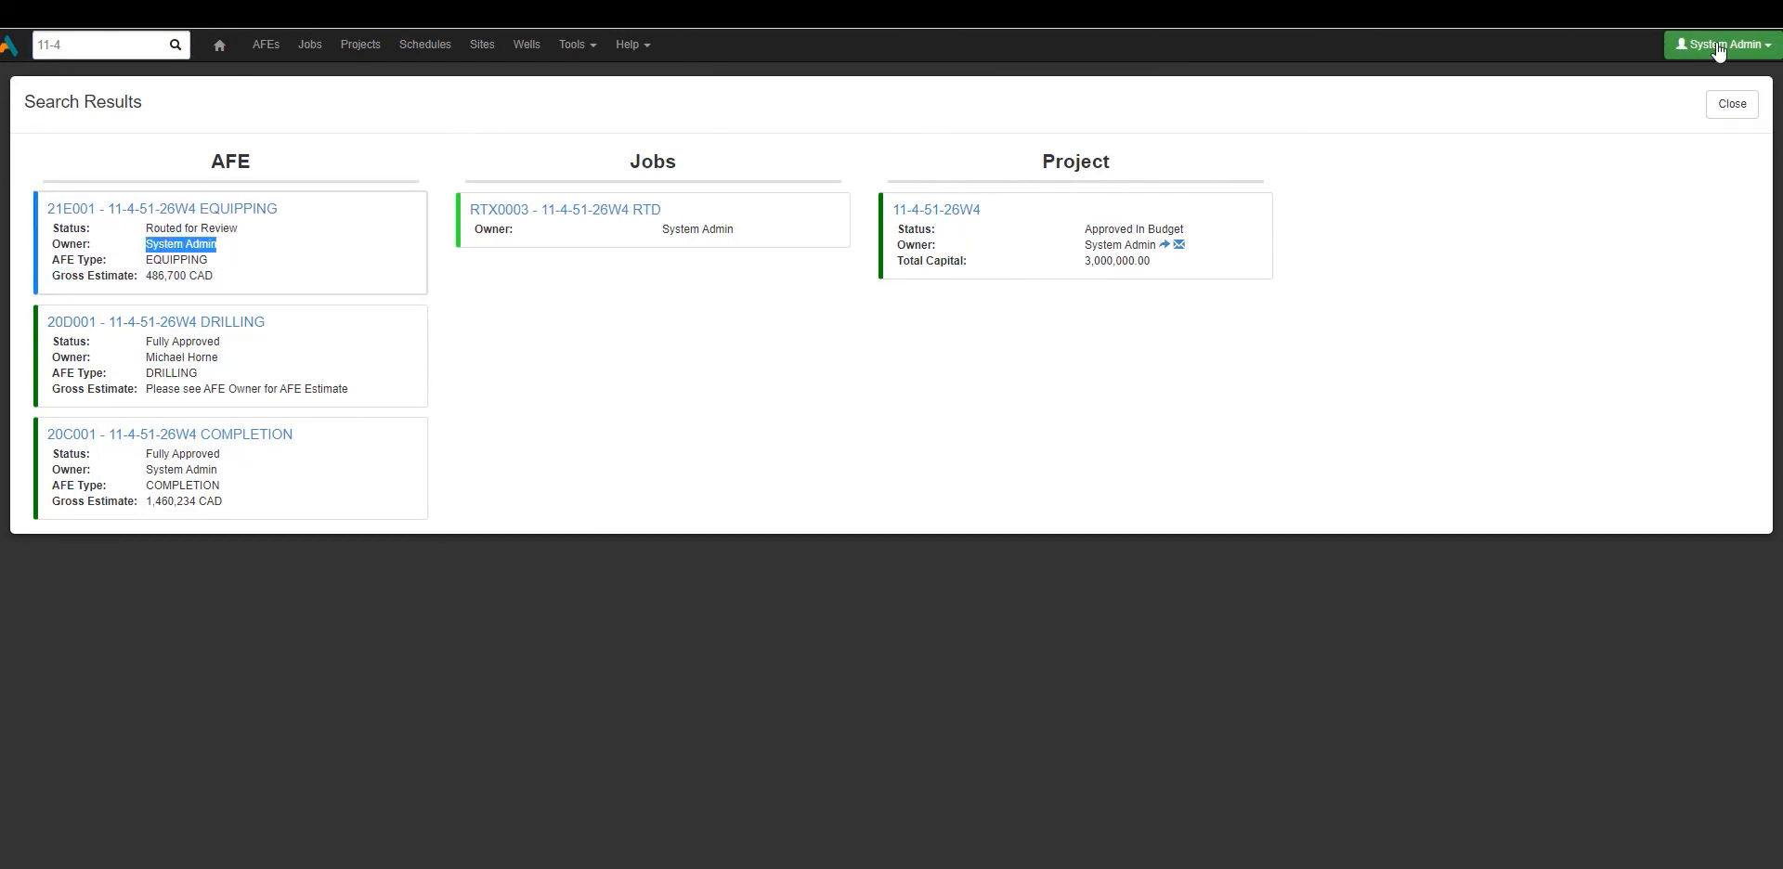
{"action": "left_click", "coordinate": [141, 279]}
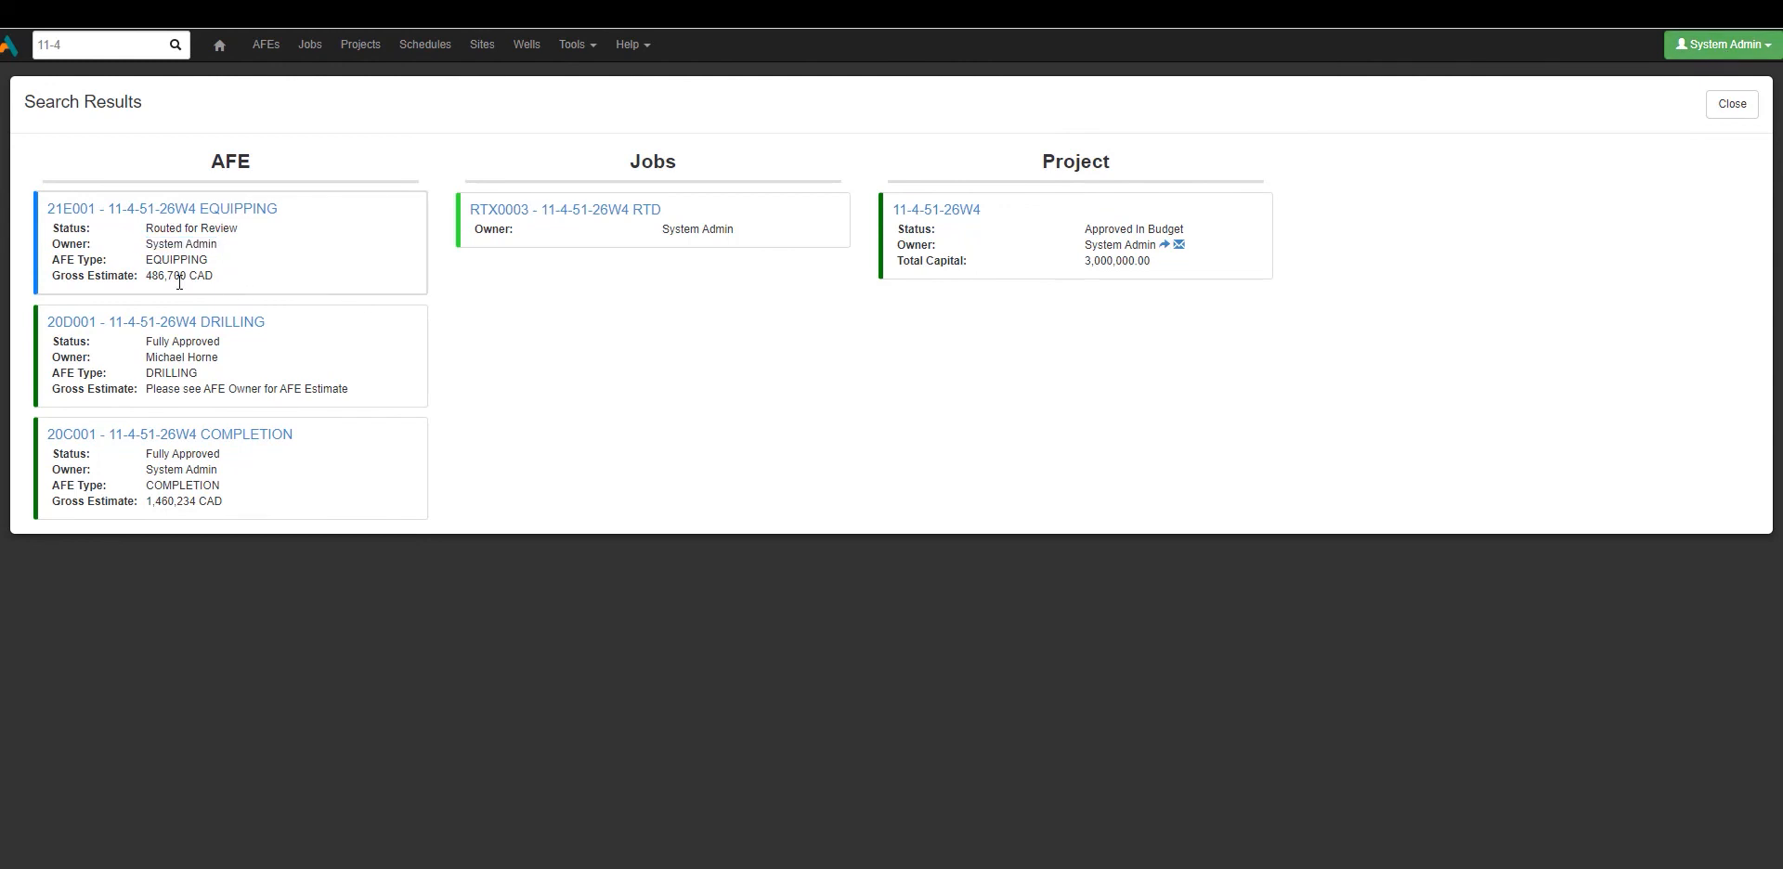
{"action": "left_click_drag", "start_coordinate": [142, 279], "coordinate": [220, 275]}
{"action": "left_click", "coordinate": [219, 274]}
Check that DRILLING shows the owner message while COMPLETION shows 1,460,234 CAD.
{"action": "left_click_drag", "start_coordinate": [141, 356], "coordinate": [242, 357]}
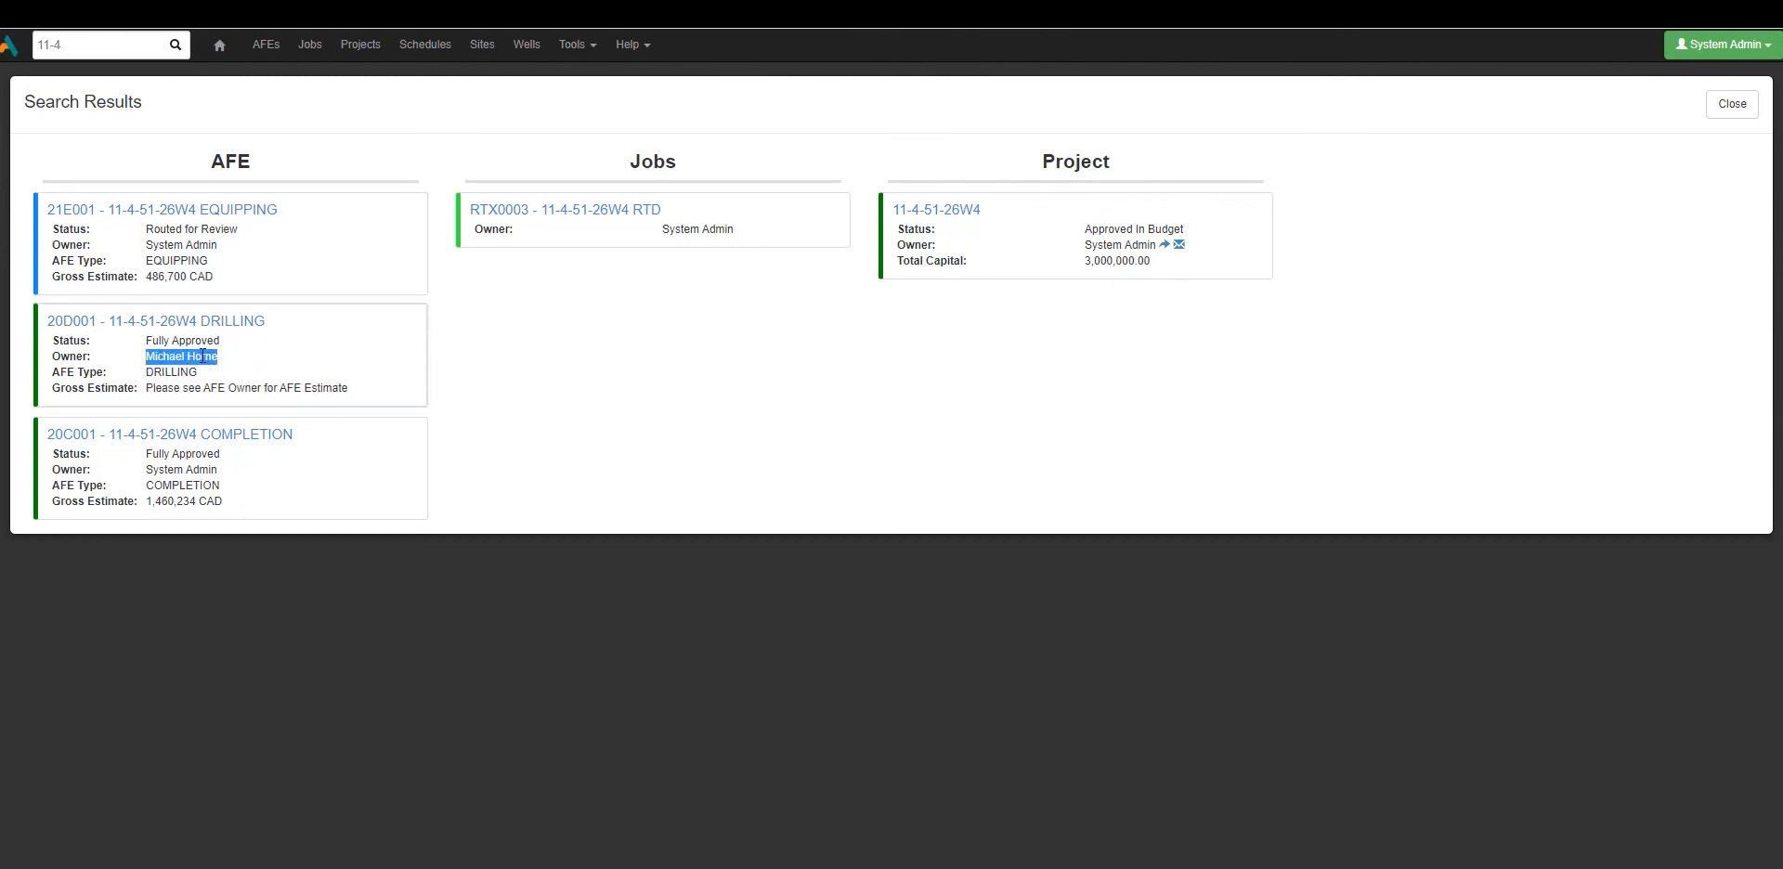
{"action": "left_click_drag", "start_coordinate": [148, 387], "coordinate": [344, 391]}
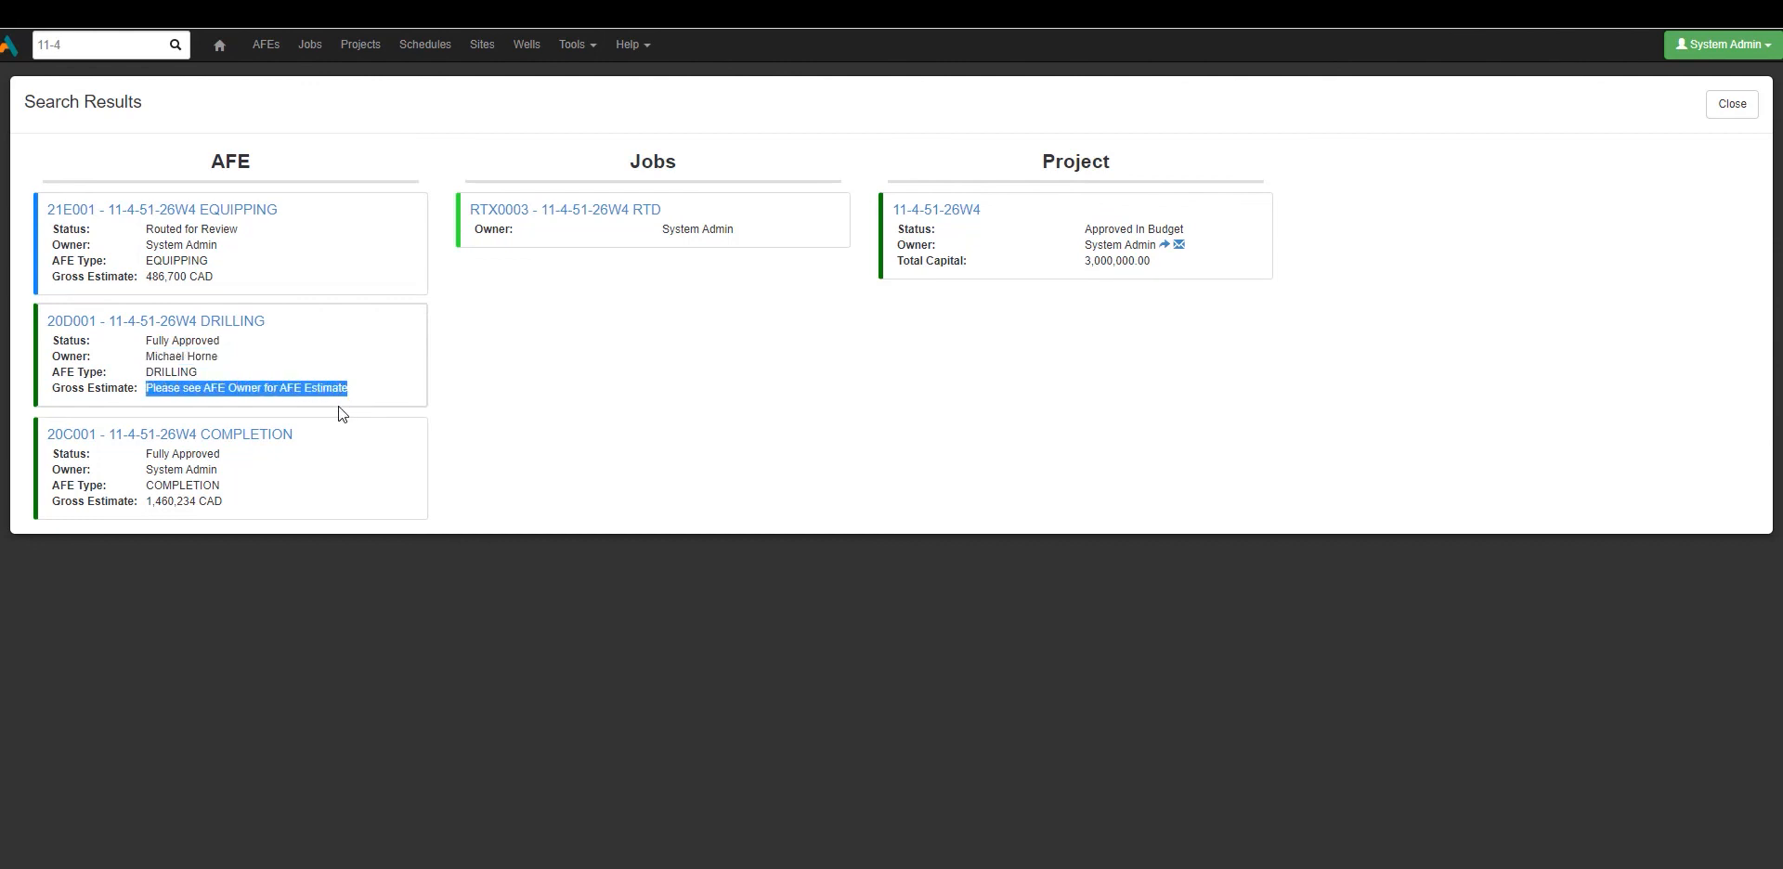
{"action": "left_click", "coordinate": [355, 421]}
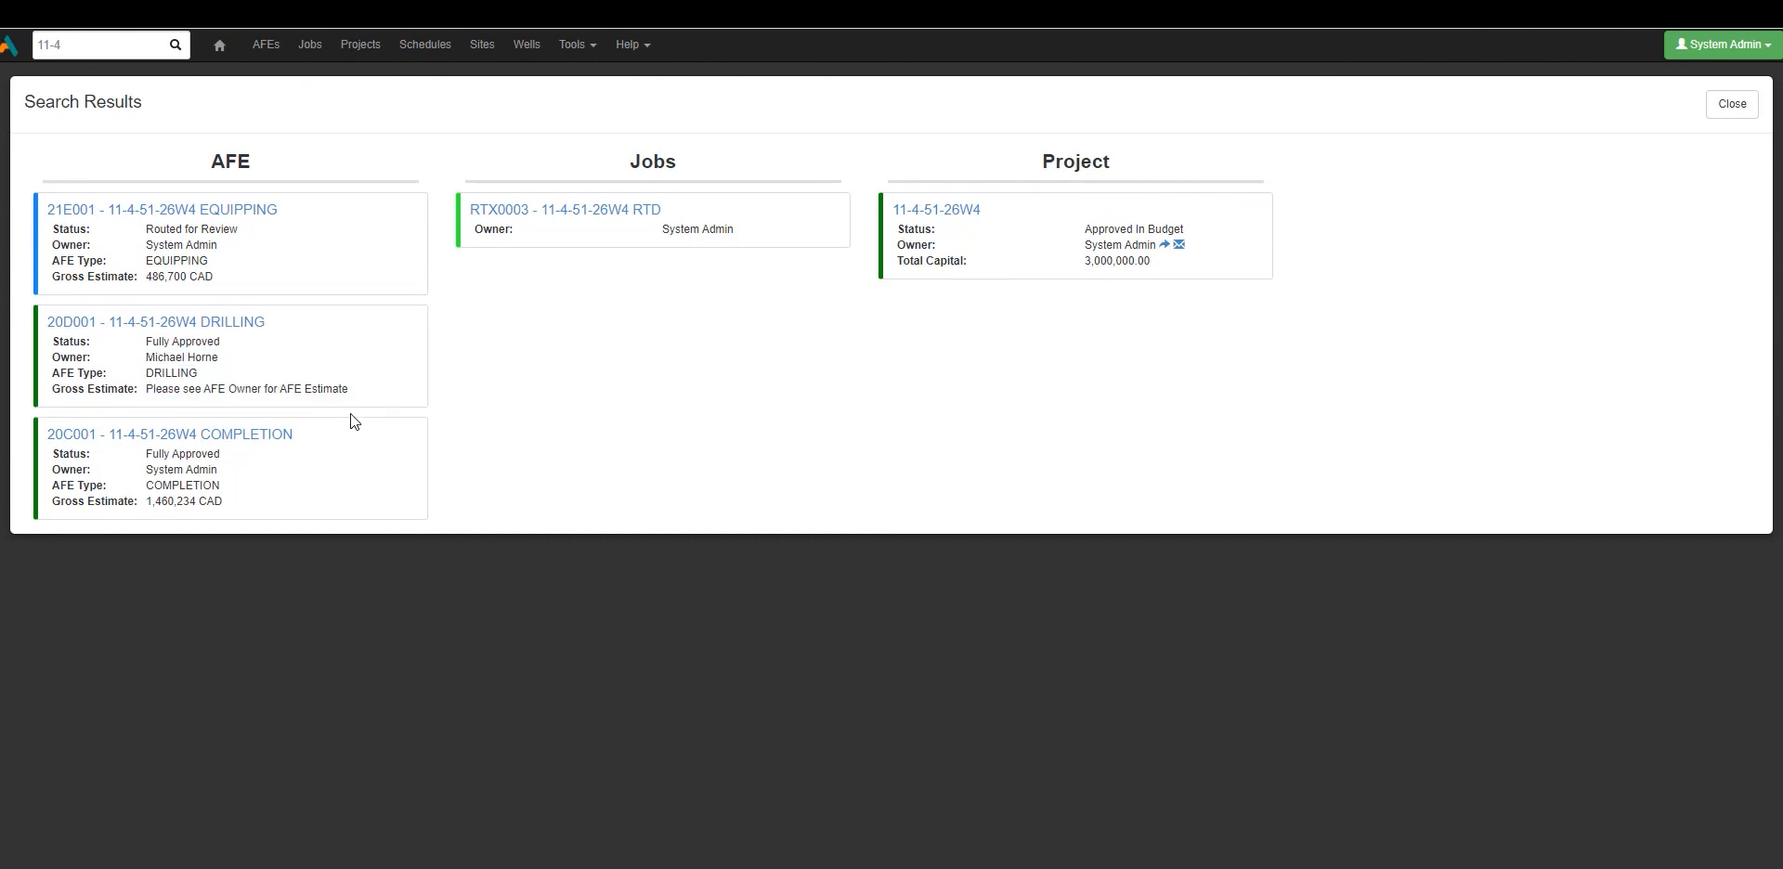
{"action": "left_click_drag", "start_coordinate": [142, 505], "coordinate": [241, 503]}
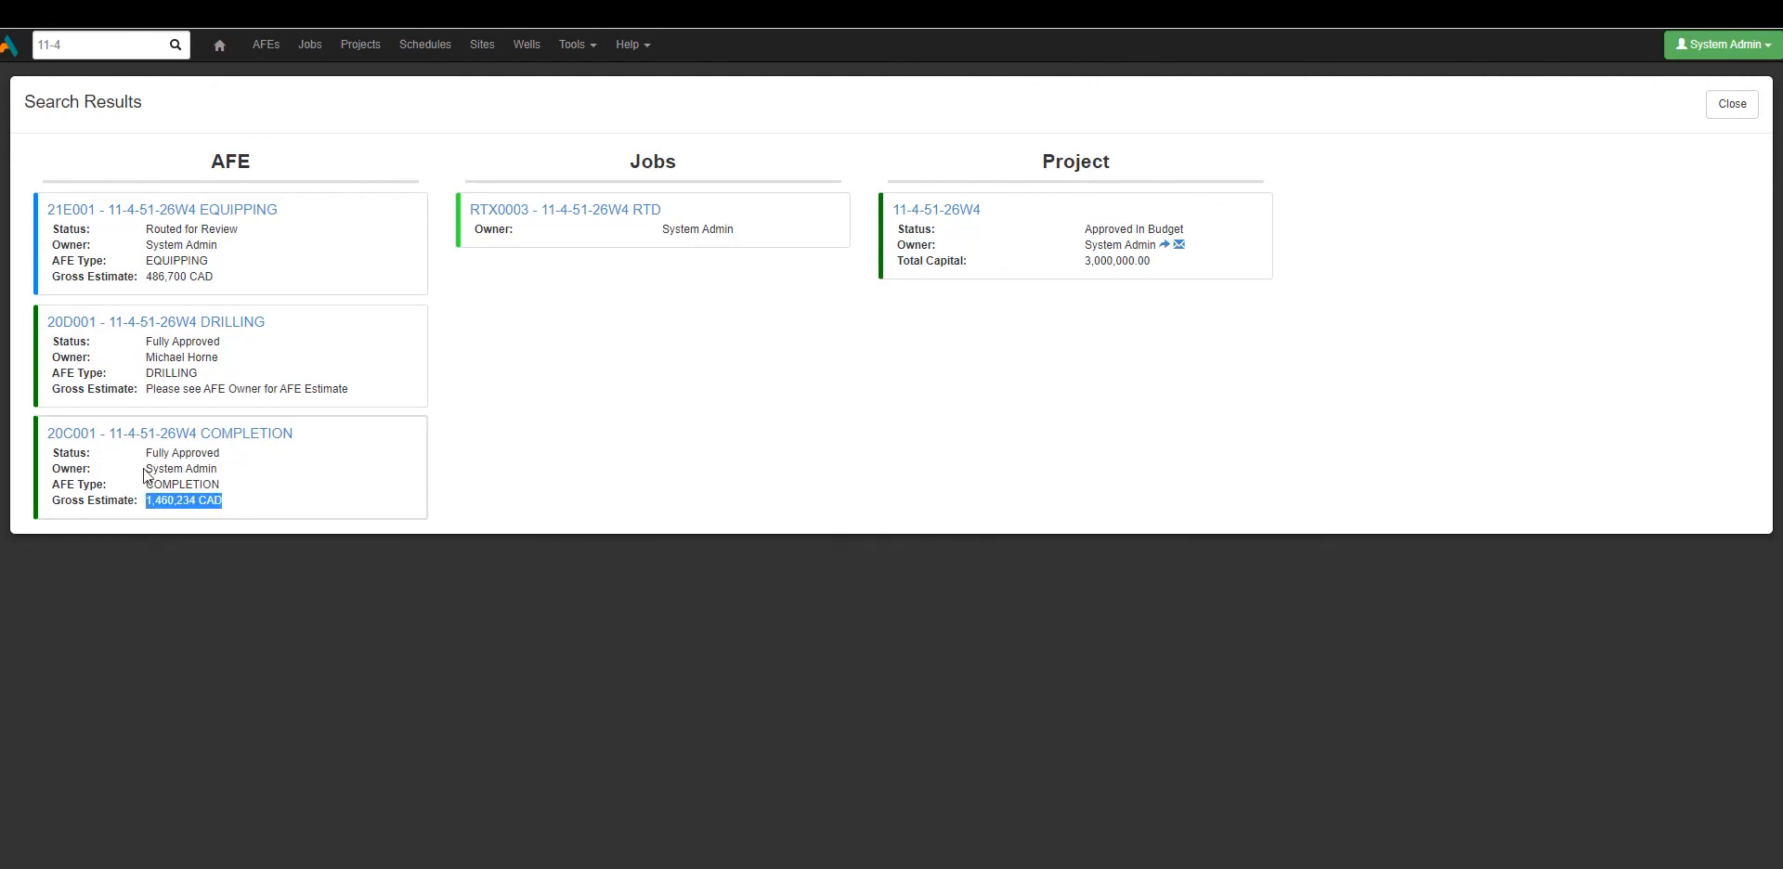
{"action": "left_click", "coordinate": [246, 509]}
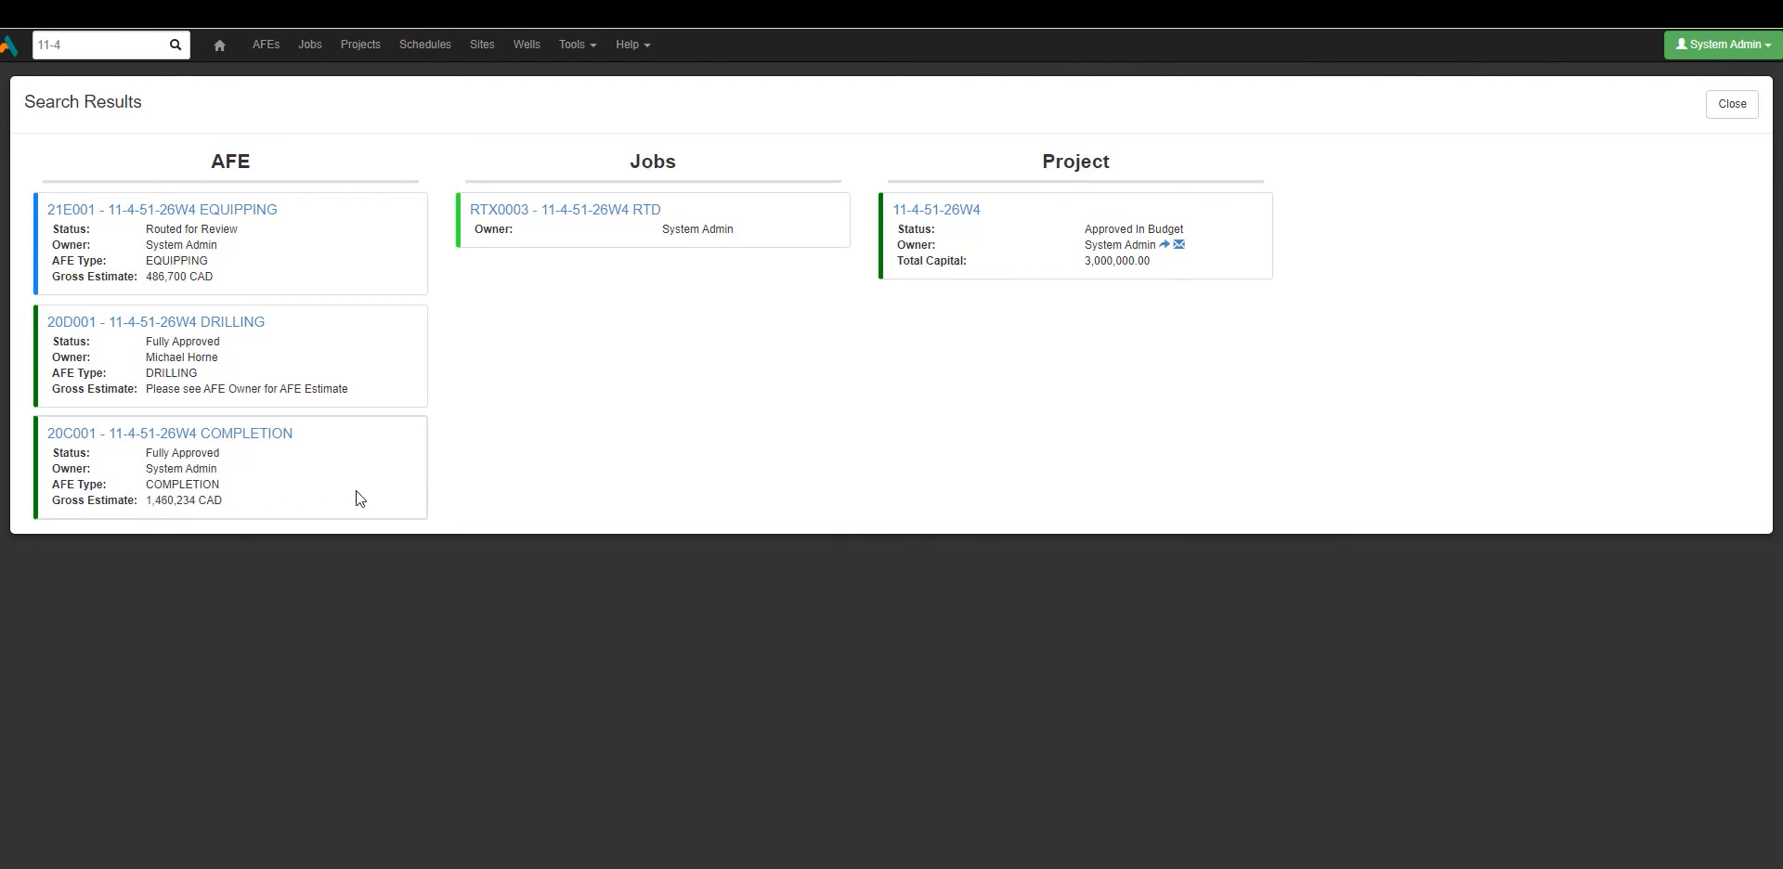